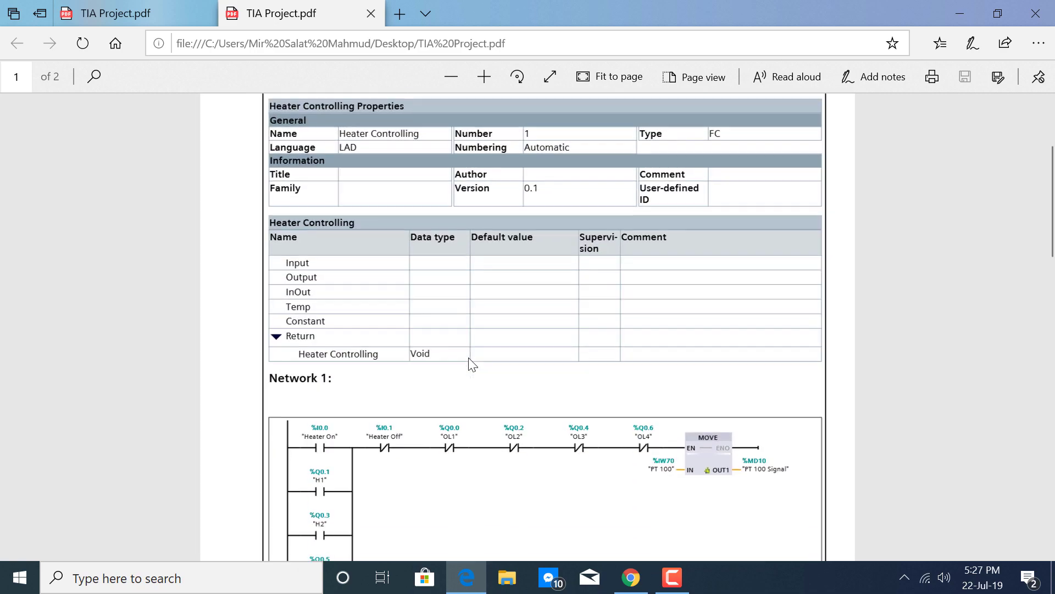
{"action": "scroll", "coordinate": [471, 361], "scroll_direction": "down", "scroll_amount": 2}
{"action": "scroll", "coordinate": [368, 366], "scroll_direction": "down", "scroll_amount": 2}
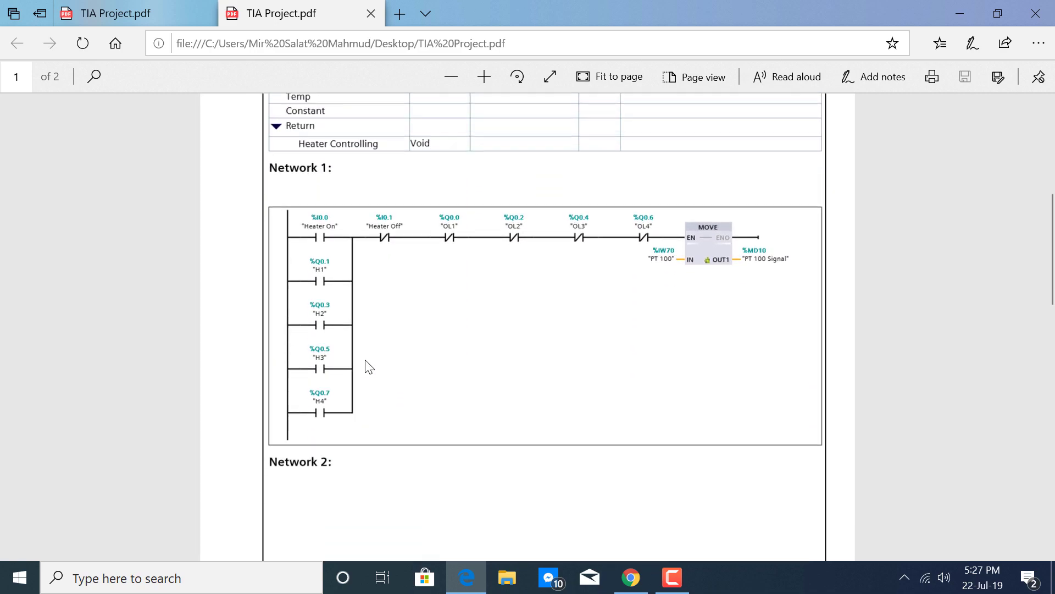
{"action": "scroll", "coordinate": [367, 366], "scroll_direction": "down", "scroll_amount": 2}
{"action": "scroll", "coordinate": [365, 372], "scroll_direction": "down", "scroll_amount": 3}
{"action": "scroll", "coordinate": [365, 372], "scroll_direction": "down", "scroll_amount": 2}
{"action": "scroll", "coordinate": [366, 372], "scroll_direction": "down", "scroll_amount": 3}
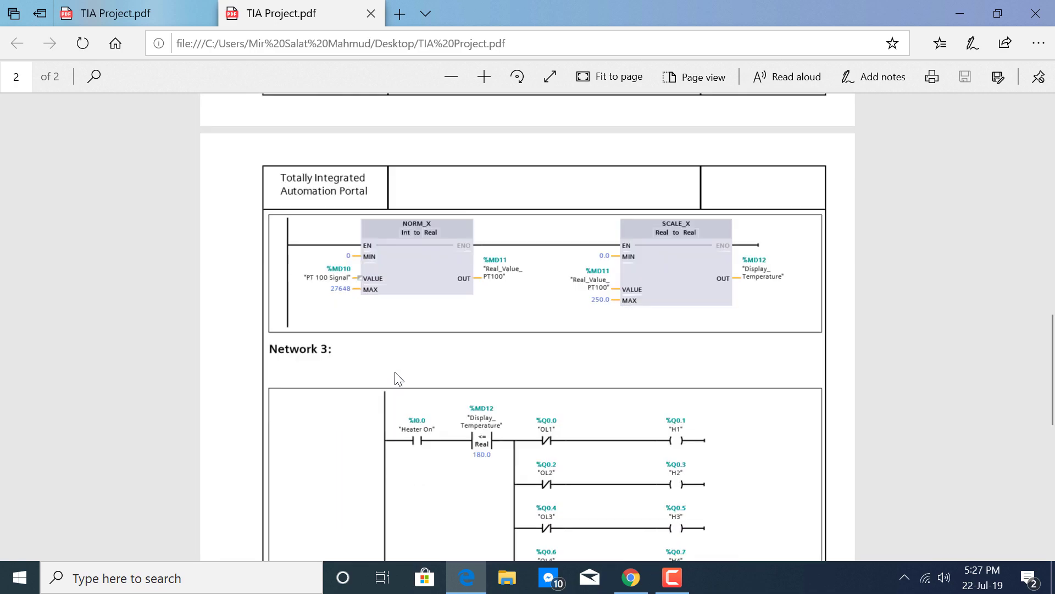
{"action": "scroll", "coordinate": [394, 377], "scroll_direction": "down", "scroll_amount": 2}
{"action": "scroll", "coordinate": [501, 388], "scroll_direction": "down", "scroll_amount": 5}
{"action": "scroll", "coordinate": [505, 397], "scroll_direction": "down", "scroll_amount": 2}
{"action": "scroll", "coordinate": [503, 403], "scroll_direction": "up", "scroll_amount": 3}
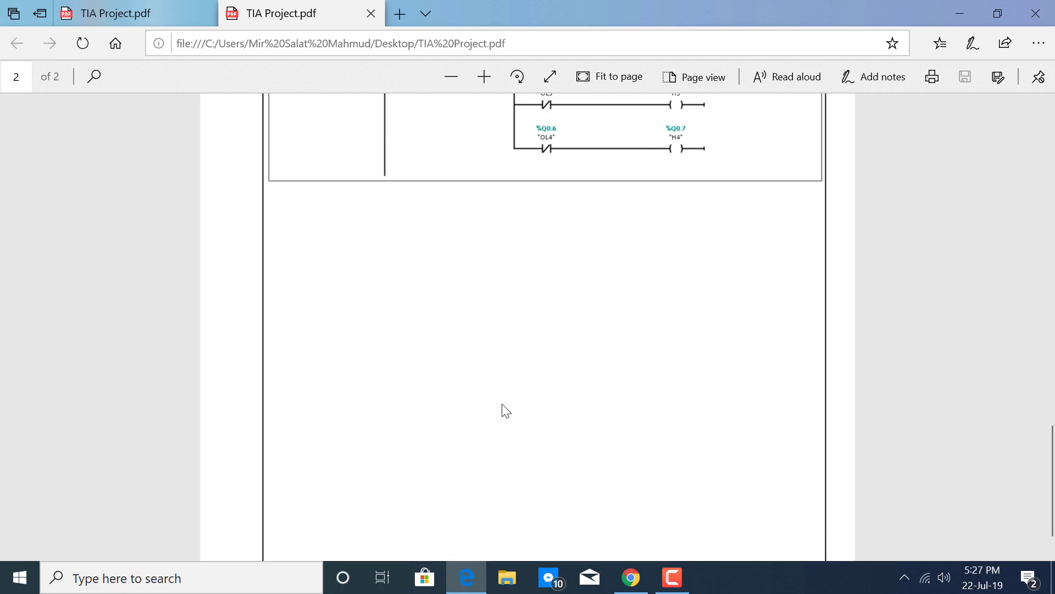
{"action": "scroll", "coordinate": [502, 403], "scroll_direction": "up", "scroll_amount": 5}
{"action": "scroll", "coordinate": [503, 403], "scroll_direction": "up", "scroll_amount": 5}
{"action": "scroll", "coordinate": [503, 403], "scroll_direction": "up", "scroll_amount": 3}
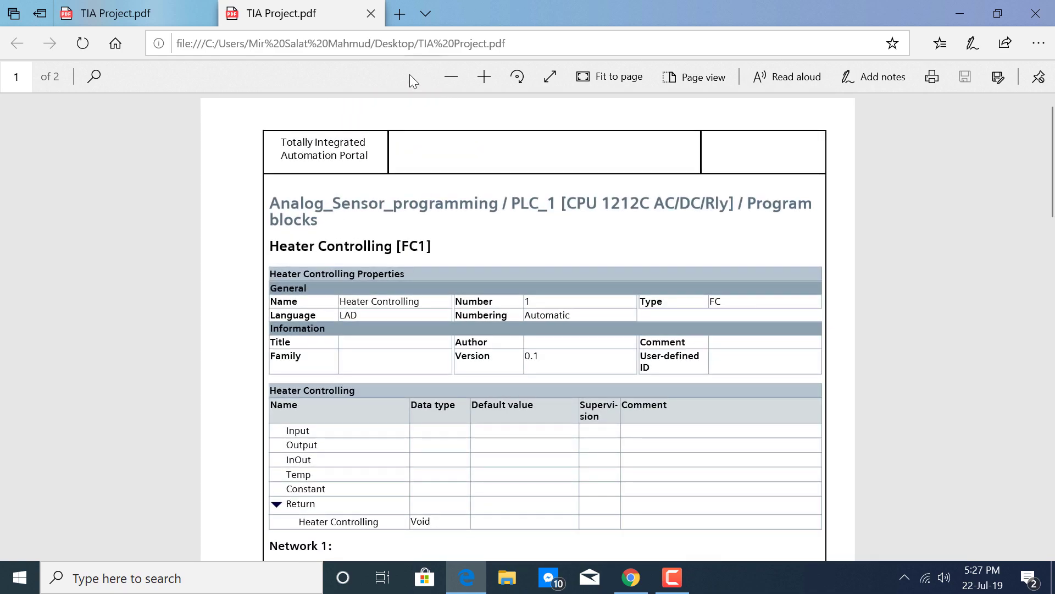
Close the duplicate PDF tab to return to the Heater Controlling FC1 ladder program
{"action": "key", "text": "ctrl+w"}
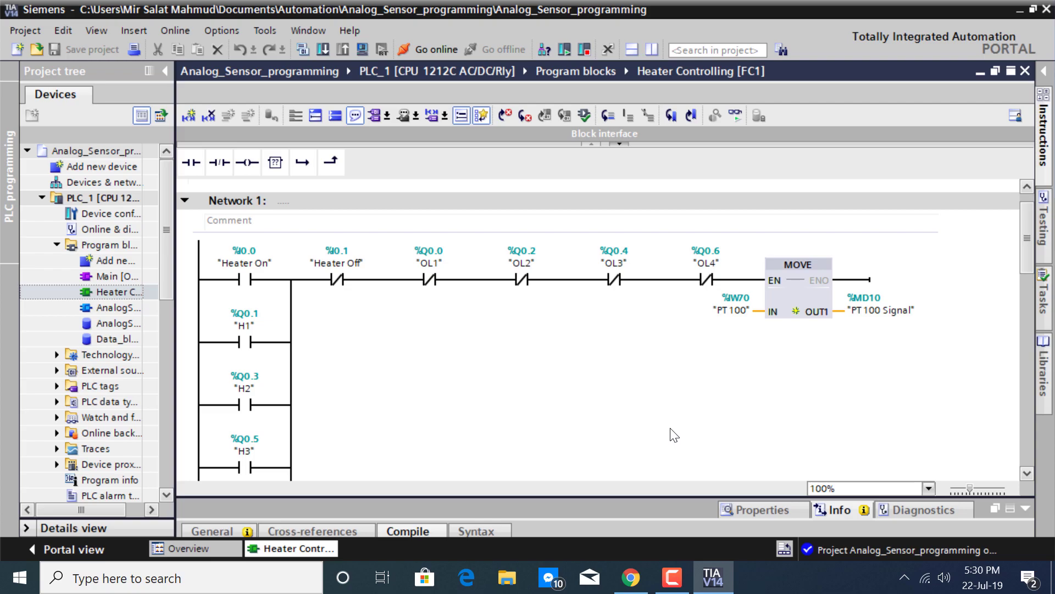
{"action": "scroll", "coordinate": [670, 429], "scroll_direction": "up", "scroll_amount": 1}
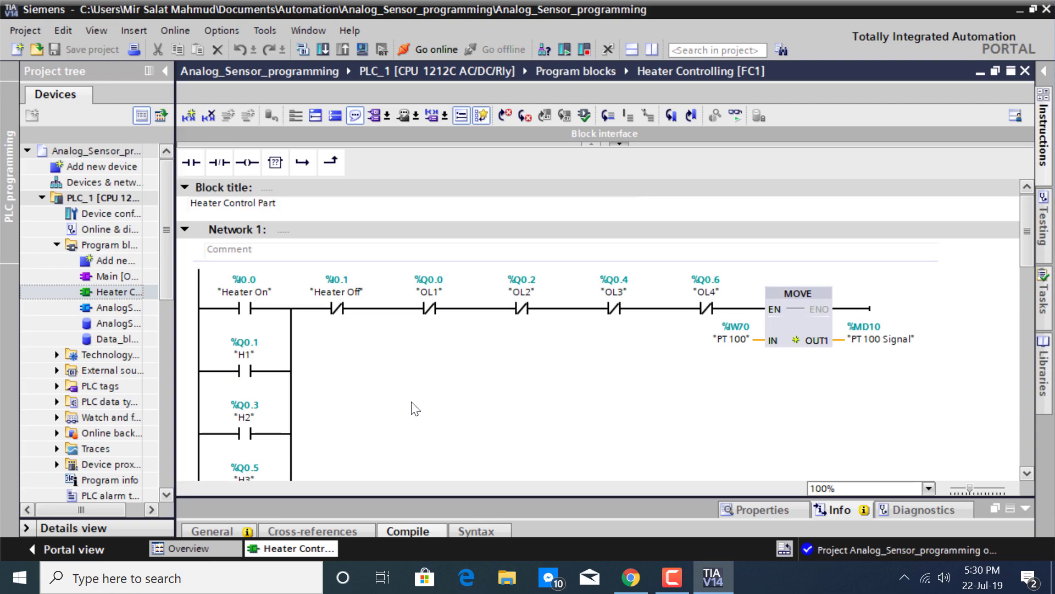
{"action": "scroll", "coordinate": [415, 408], "scroll_direction": "down", "scroll_amount": 4}
{"action": "scroll", "coordinate": [404, 396], "scroll_direction": "down", "scroll_amount": 10}
{"action": "scroll", "coordinate": [401, 392], "scroll_direction": "down", "scroll_amount": 10}
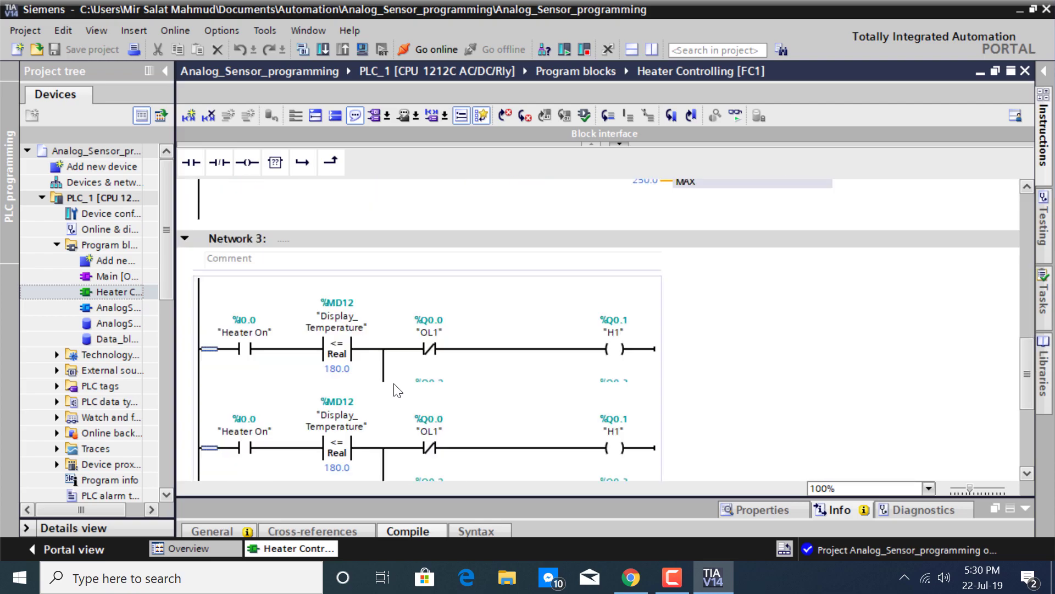
{"action": "scroll", "coordinate": [394, 389], "scroll_direction": "down", "scroll_amount": 7}
{"action": "scroll", "coordinate": [394, 388], "scroll_direction": "down", "scroll_amount": 1}
{"action": "scroll", "coordinate": [395, 387], "scroll_direction": "up", "scroll_amount": 10}
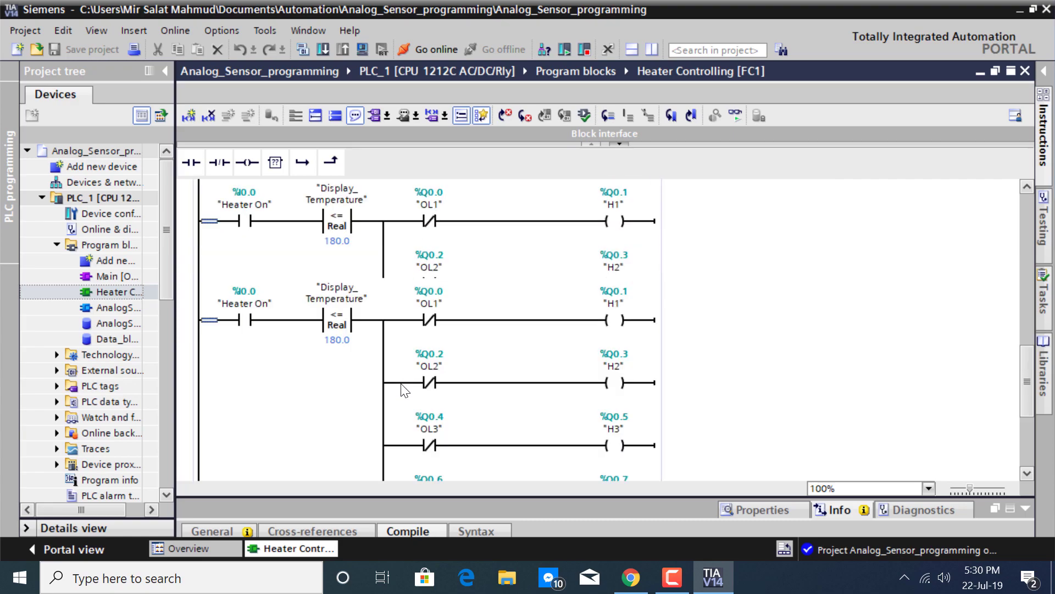
{"action": "scroll", "coordinate": [397, 385], "scroll_direction": "up", "scroll_amount": 8}
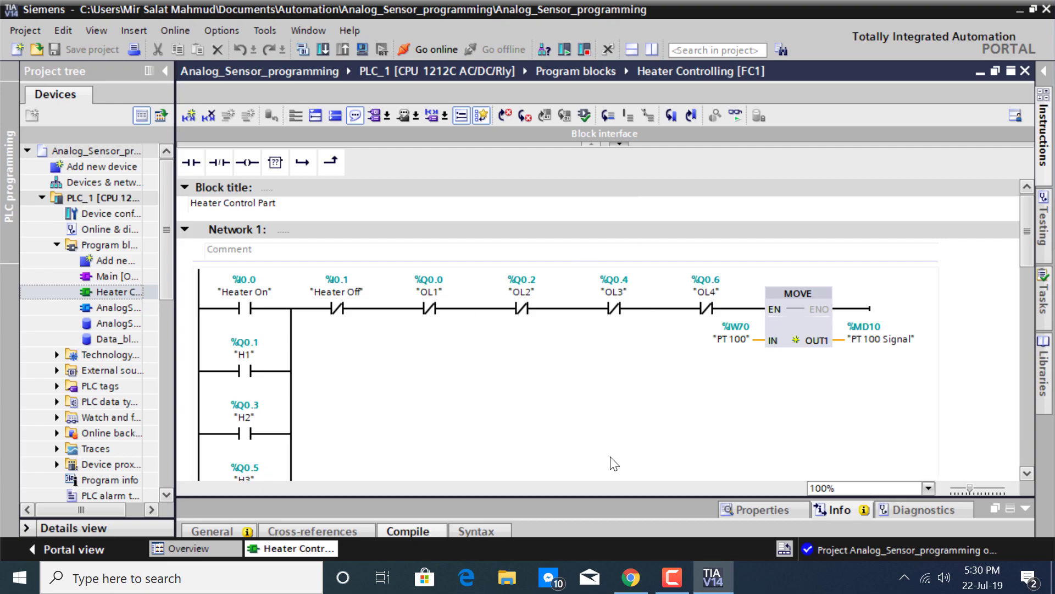
Check the Program blocks overview, then return to the Heater Controlling FC1 editor
{"action": "left_click", "coordinate": [301, 548]}
{"action": "left_click", "coordinate": [207, 549]}
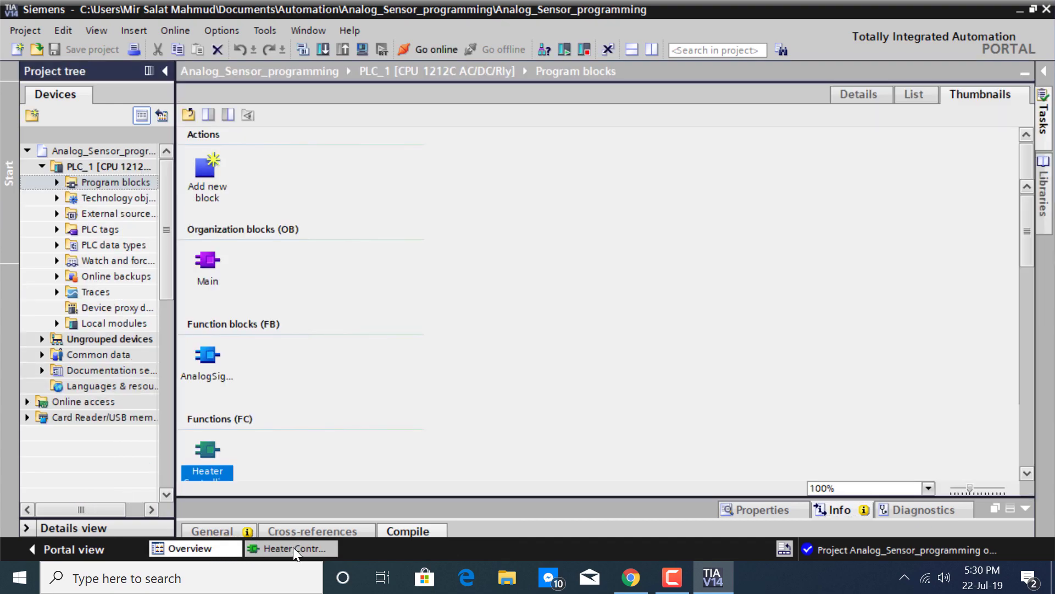
{"action": "left_click", "coordinate": [293, 548]}
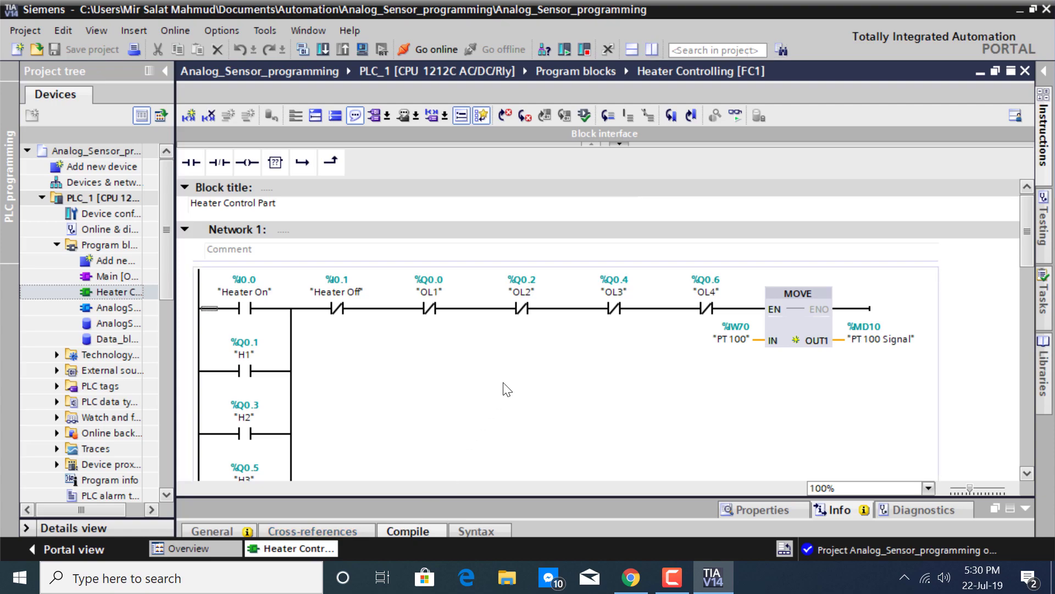
{"action": "key", "text": "ctrl+p"}
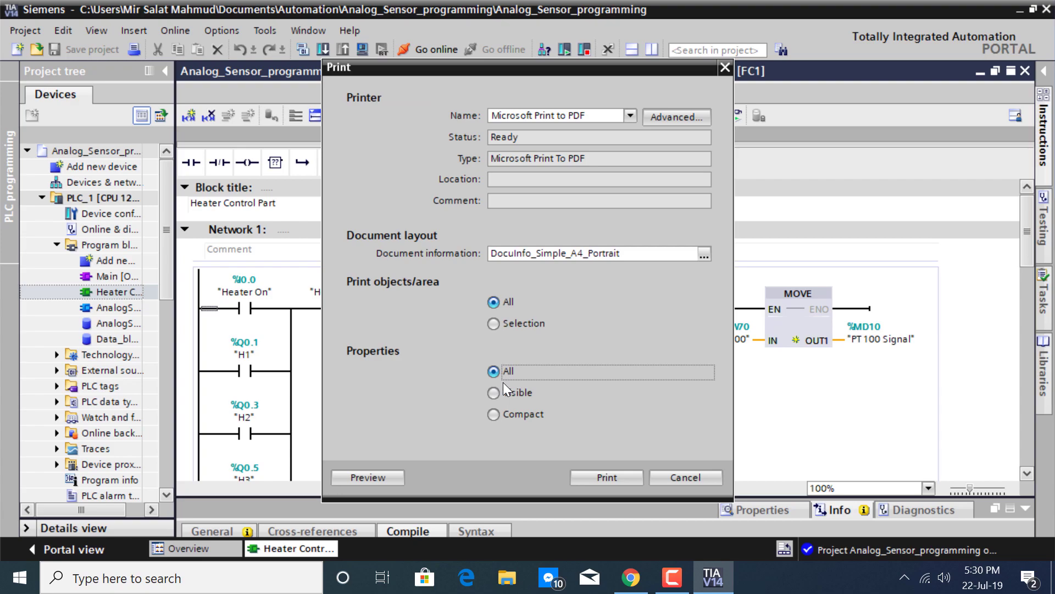
{"action": "left_click", "coordinate": [629, 115]}
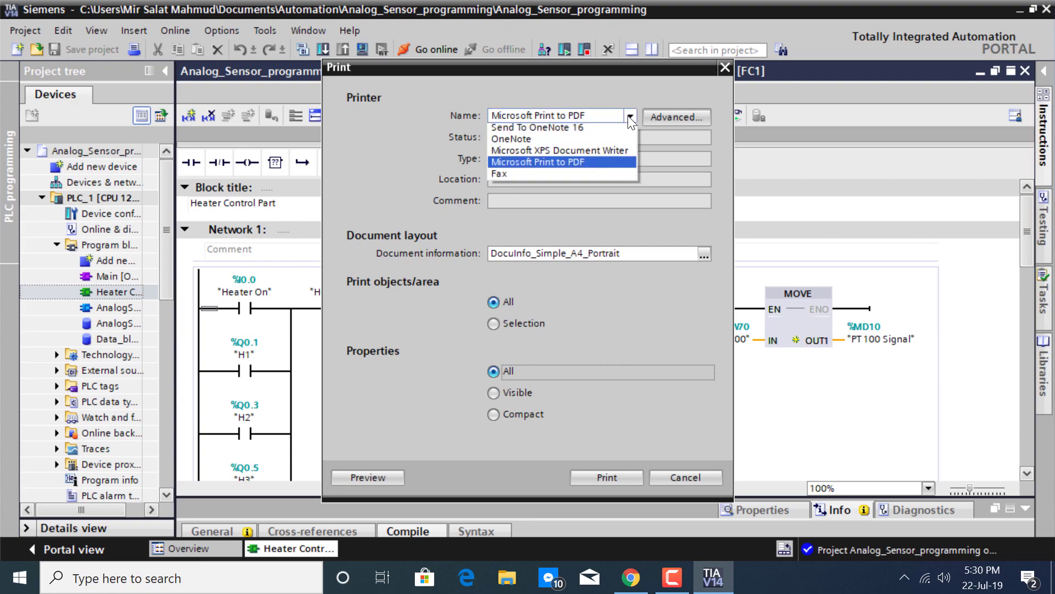
{"action": "left_click", "coordinate": [523, 164]}
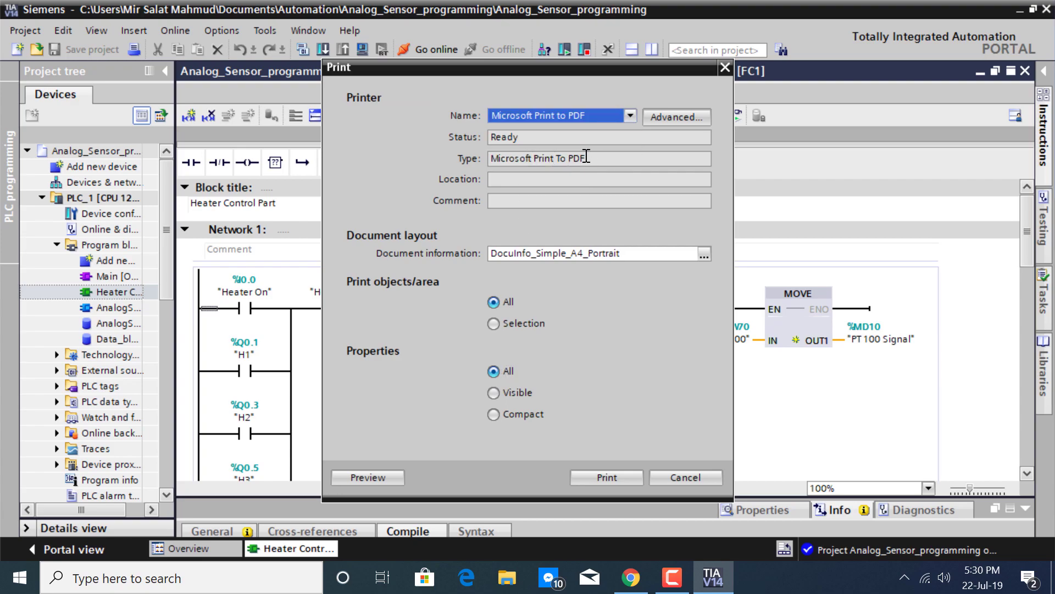
{"action": "left_click", "coordinate": [510, 179]}
{"action": "left_click", "coordinate": [550, 202]}
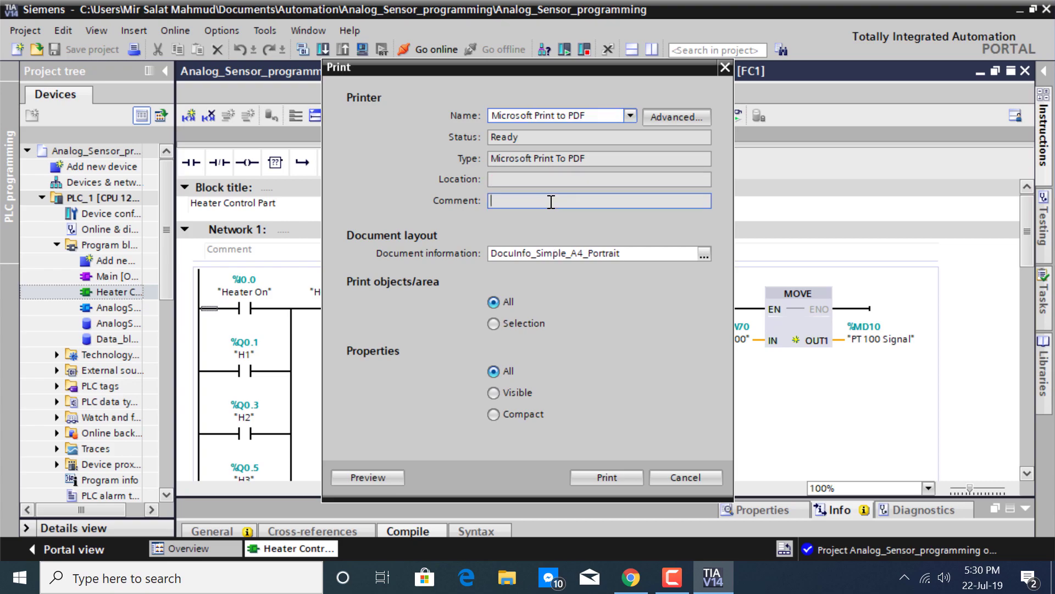
{"action": "left_click", "coordinate": [545, 181]}
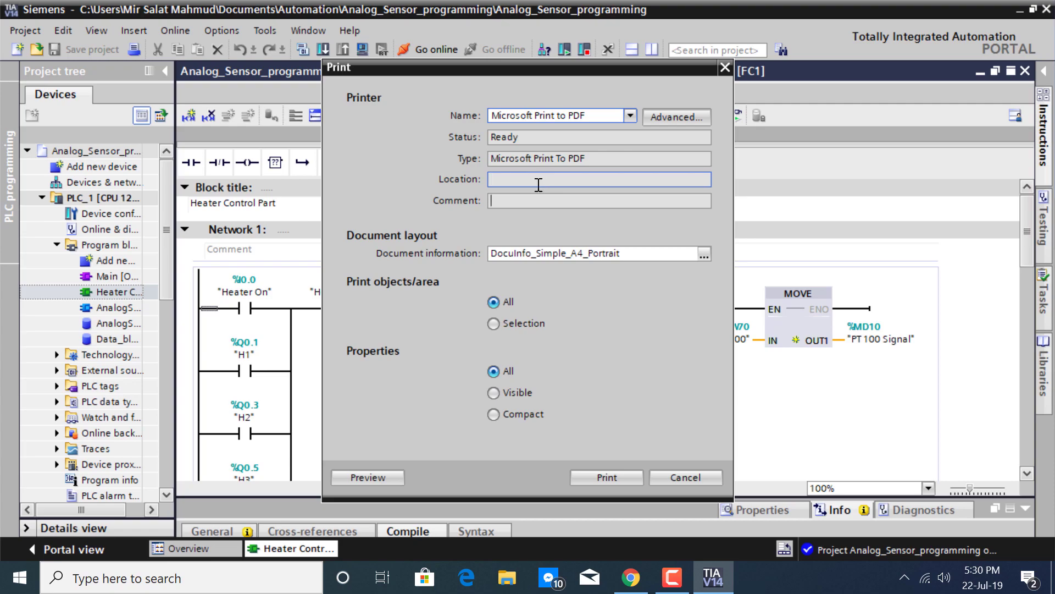
{"action": "left_click", "coordinate": [594, 200]}
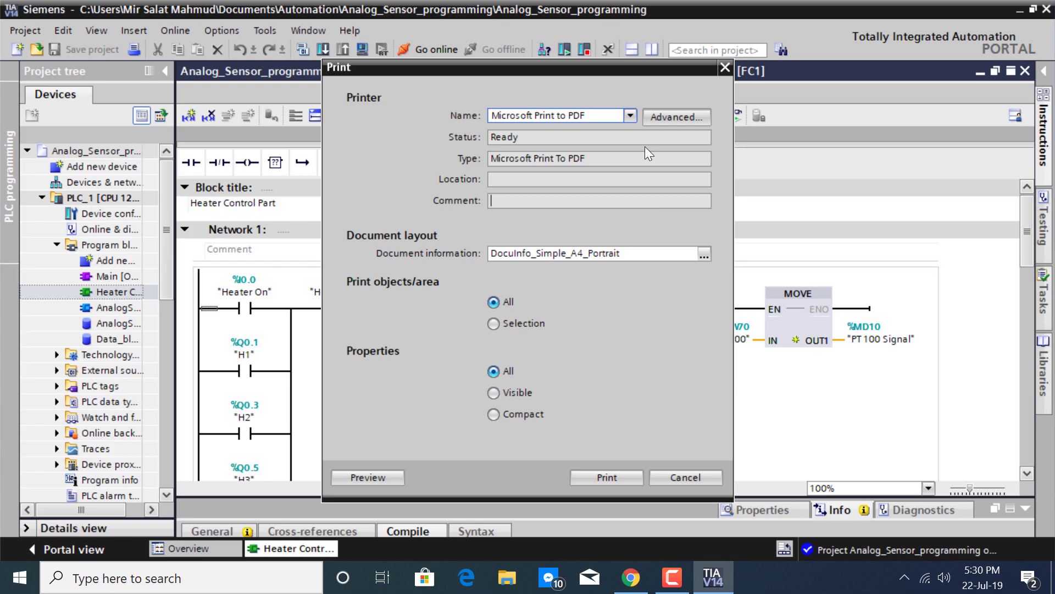
{"action": "left_click", "coordinate": [704, 256]}
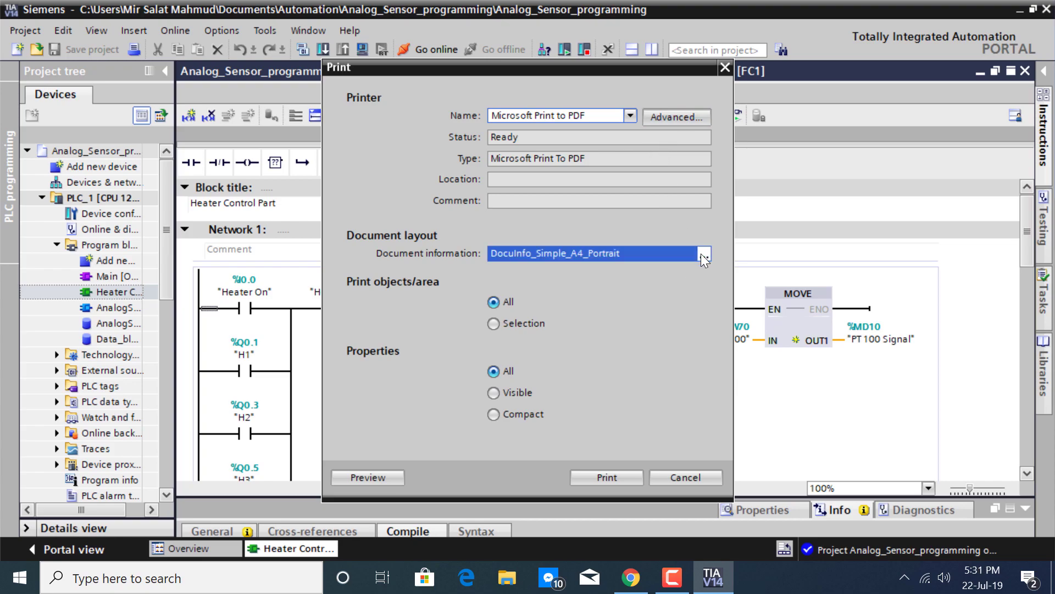
{"action": "mouse_move", "coordinate": [970, 343]}
{"action": "left_mouse_down"}
{"action": "mouse_move", "coordinate": [960, 371]}
{"action": "mouse_move", "coordinate": [948, 351]}
{"action": "left_mouse_up"}
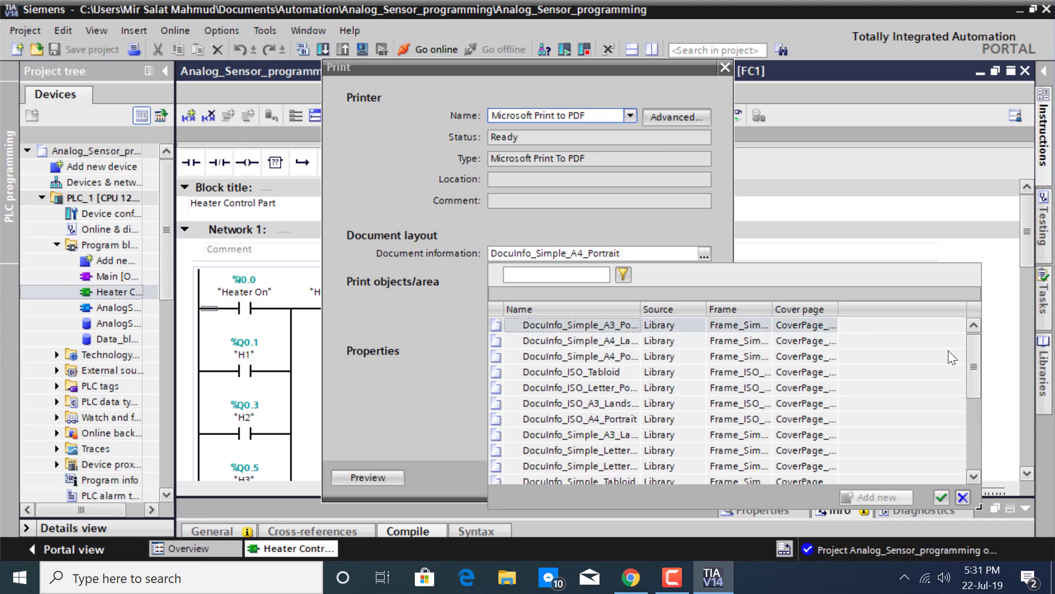
{"action": "double_click", "coordinate": [602, 361]}
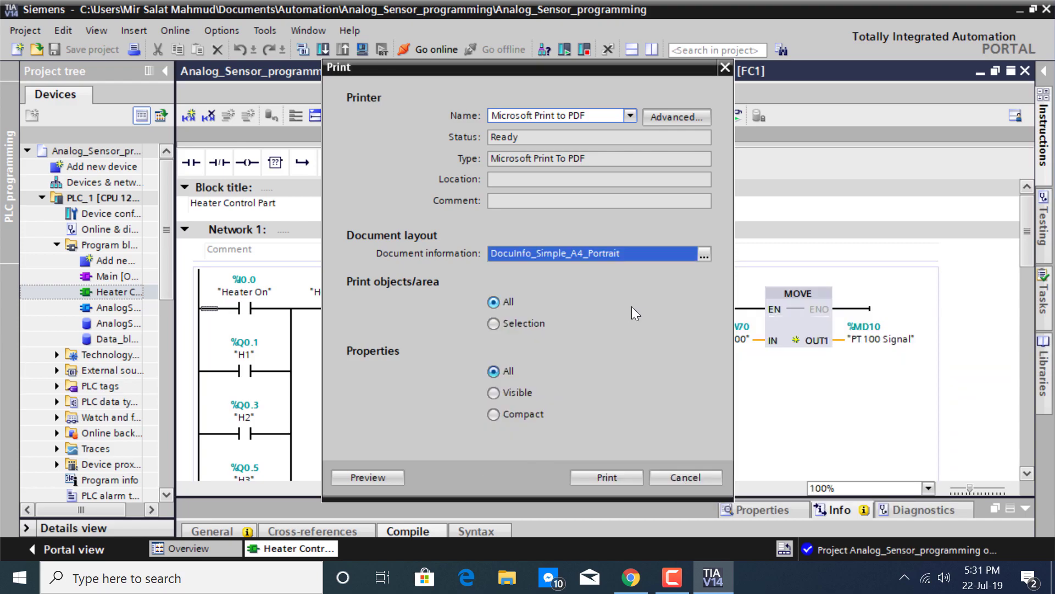
{"action": "left_click", "coordinate": [631, 308]}
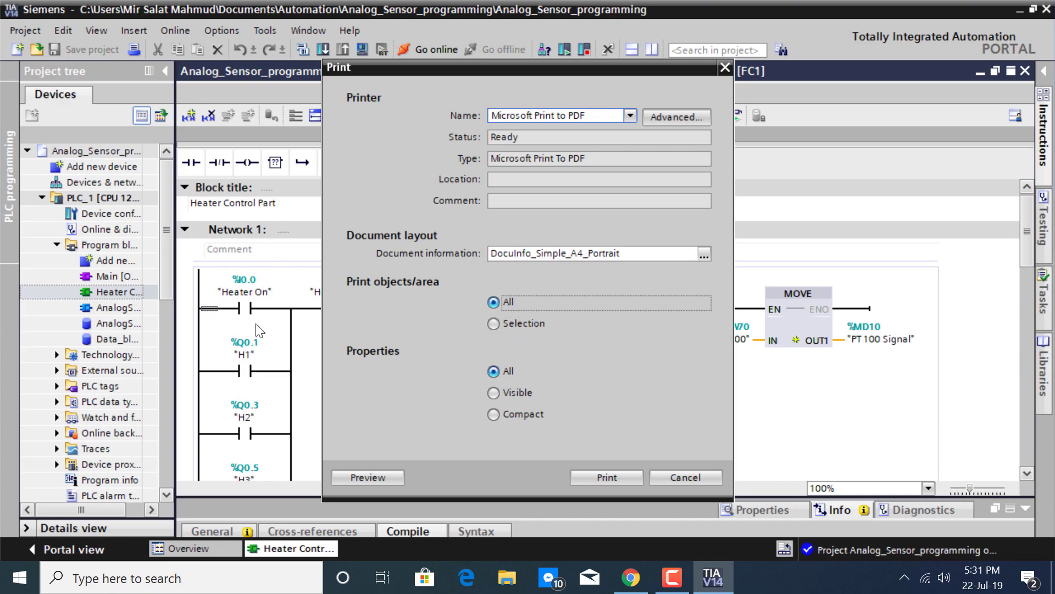
Try the Selection and Visible options, then print with All objects and All properties
{"action": "left_click", "coordinate": [494, 322]}
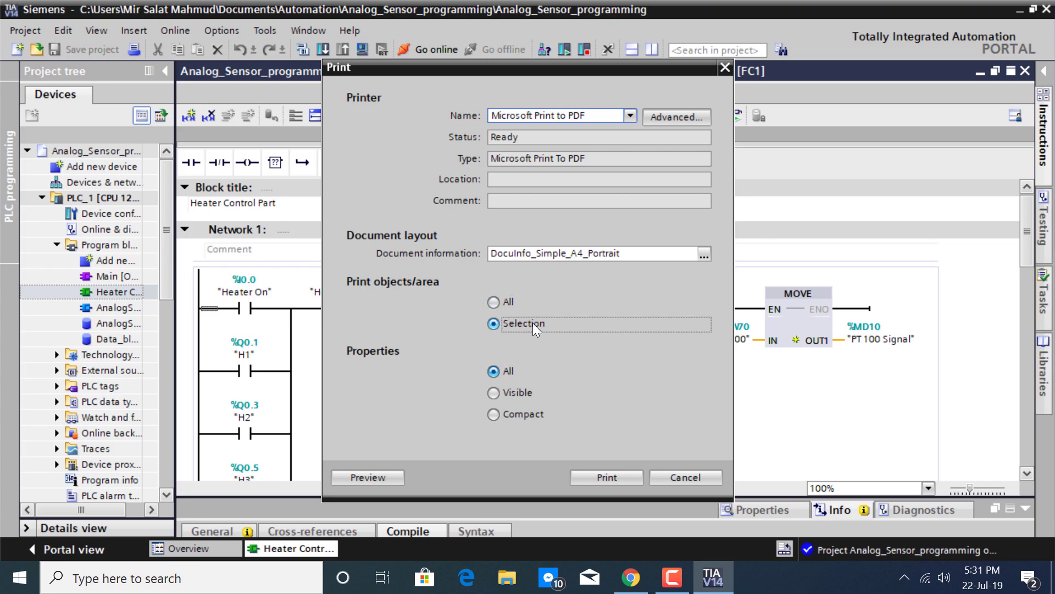
{"action": "left_click", "coordinate": [495, 303]}
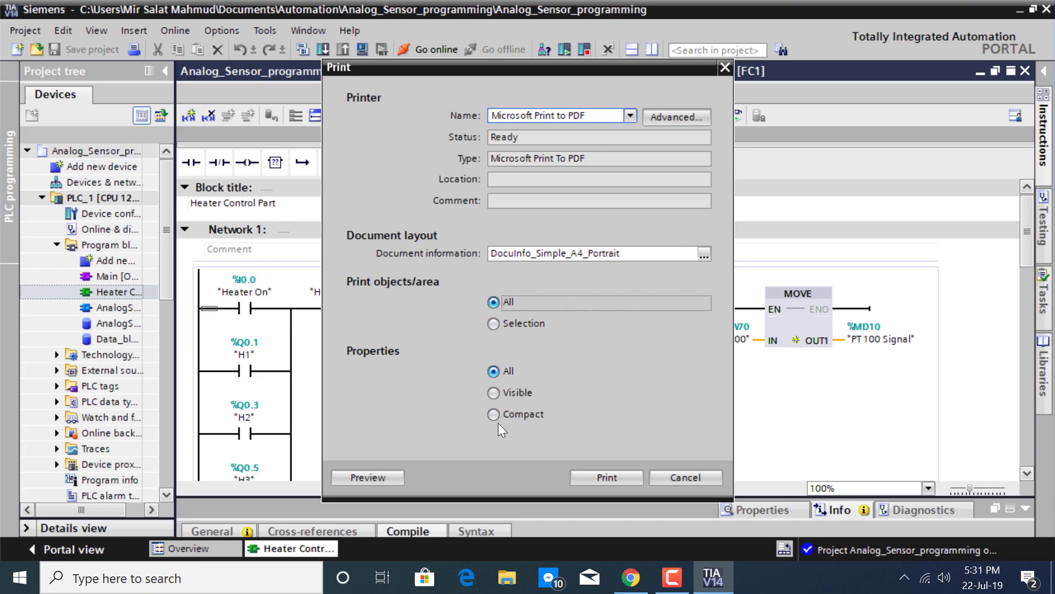
{"action": "left_click", "coordinate": [493, 393]}
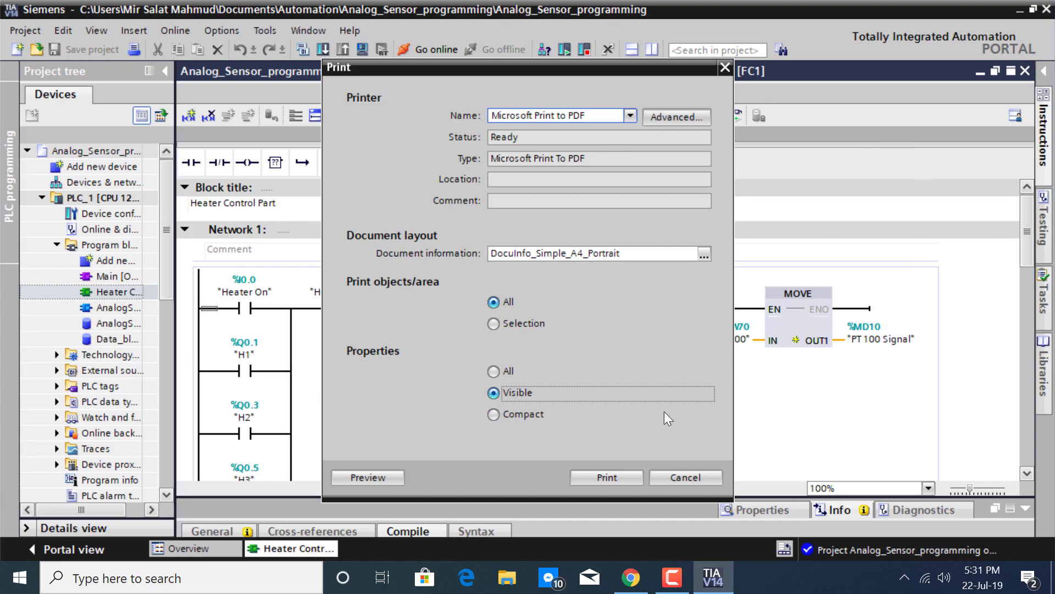
{"action": "left_click", "coordinate": [494, 372]}
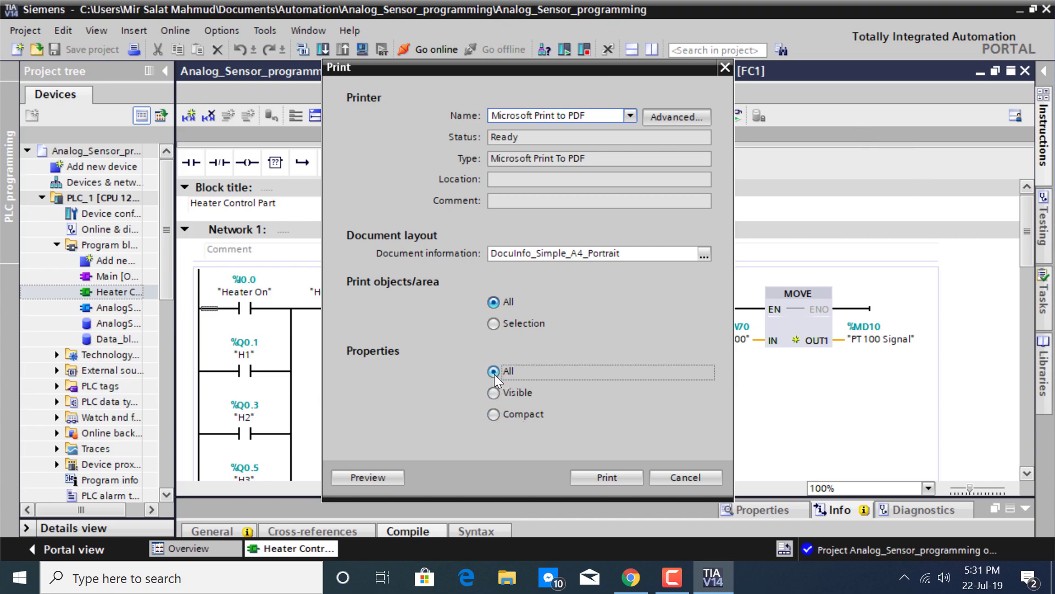
Save the Heater Controlling printout on the Desktop as 'PDF File 1'
{"action": "left_click", "coordinate": [602, 474]}
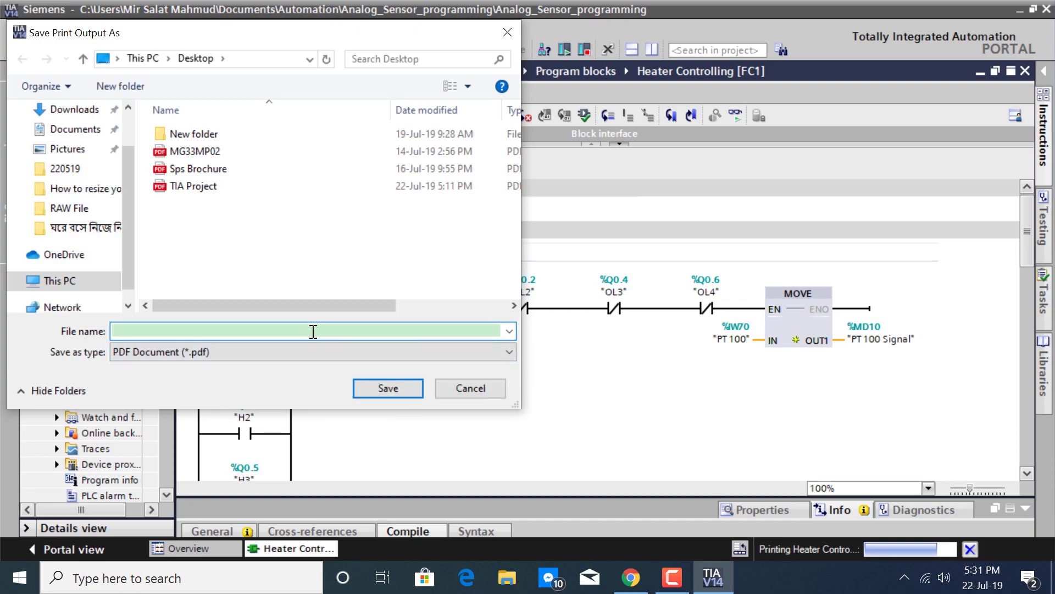
{"action": "type", "text": "PD"}
{"action": "type", "text": "F "}
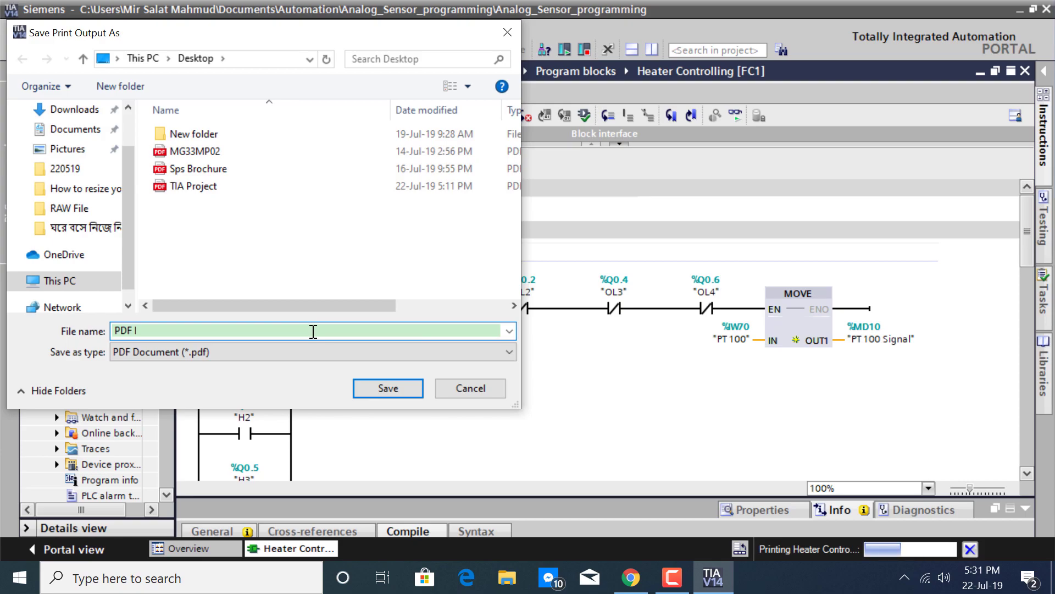
{"action": "type", "text": "File"}
{"action": "key", "text": "BackSpace"}
{"action": "type", "text": "w"}
{"action": "key", "text": "BackSpace"}
{"action": "type", "text": "e "}
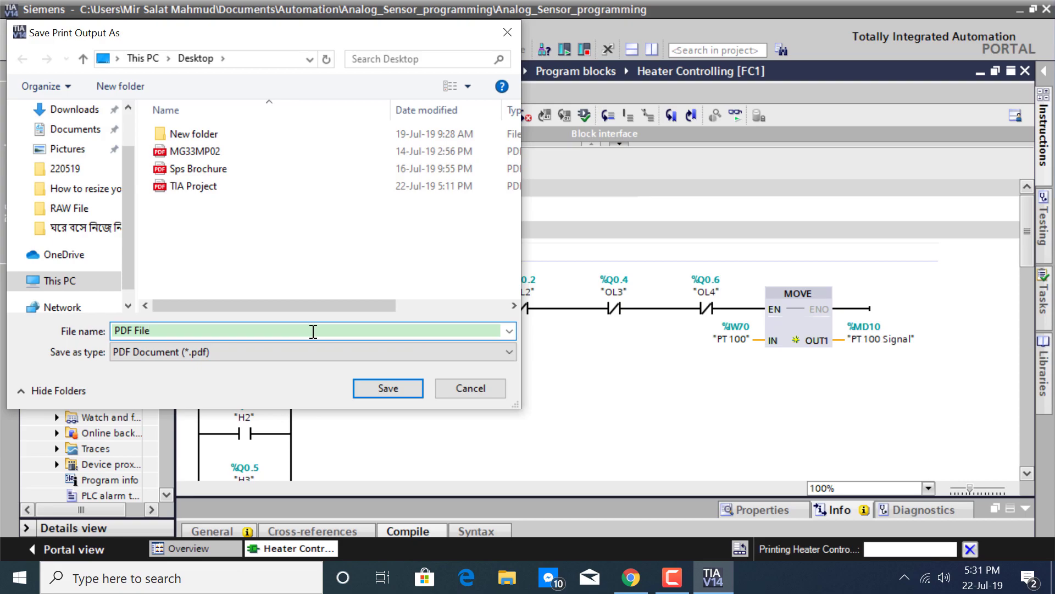
{"action": "type", "text": "1"}
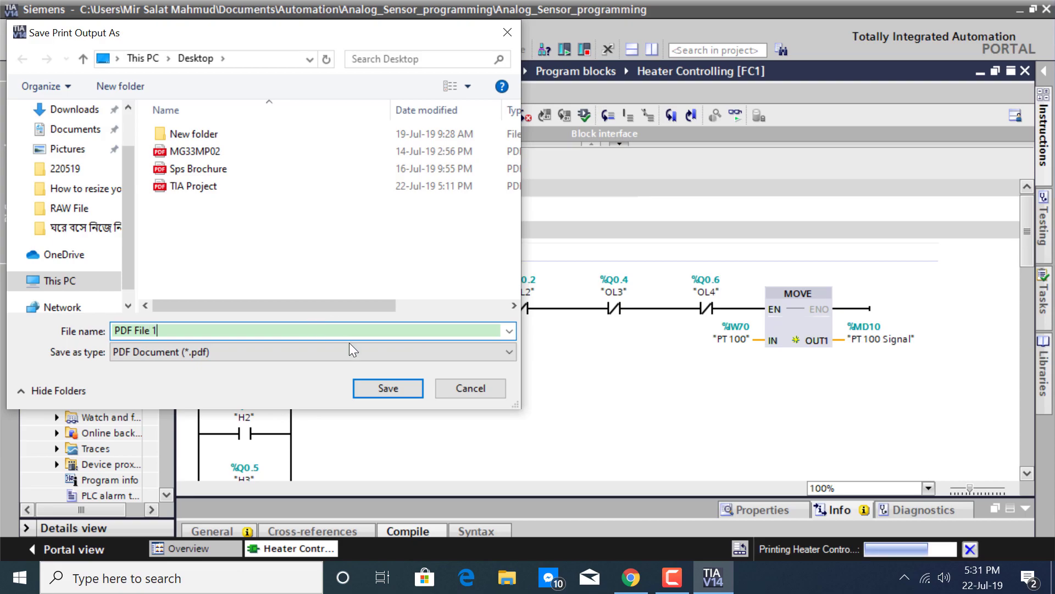
{"action": "left_click", "coordinate": [378, 385]}
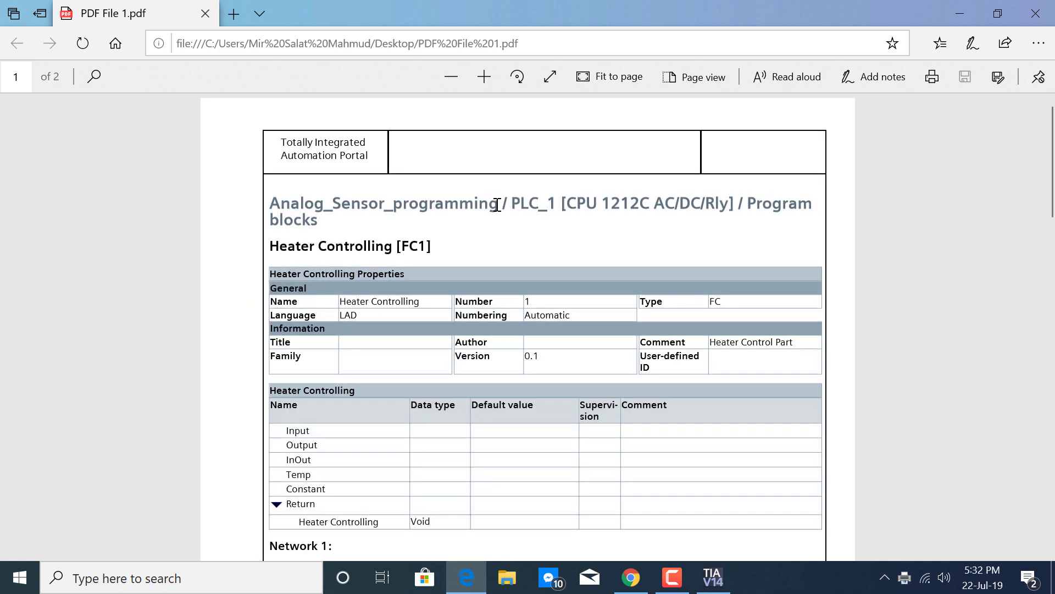
{"action": "left_click_drag", "start_coordinate": [285, 142], "coordinate": [371, 173]}
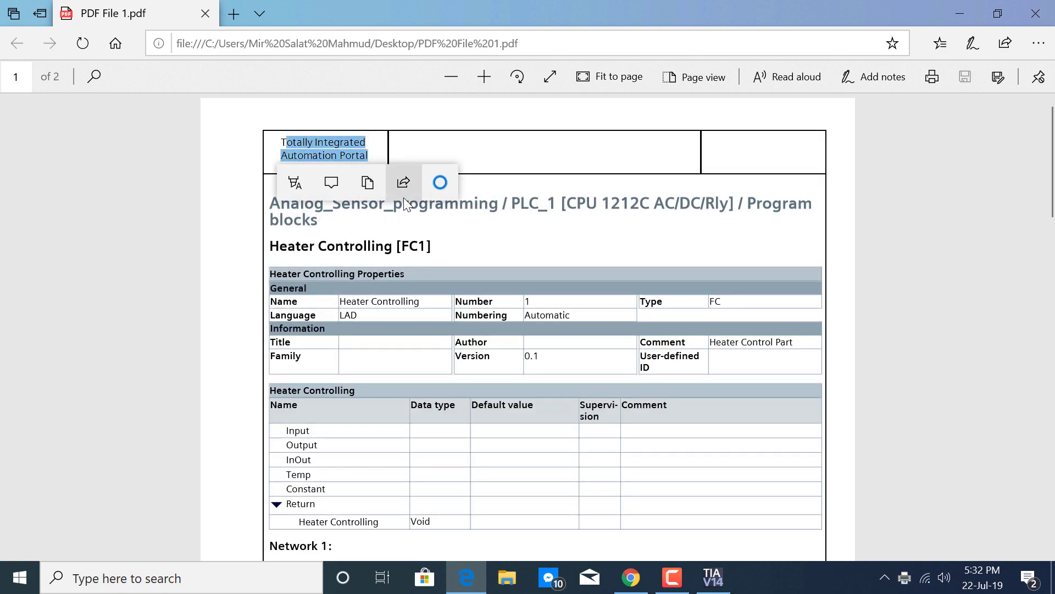
{"action": "scroll", "coordinate": [519, 235], "scroll_direction": "down", "scroll_amount": 1}
{"action": "scroll", "coordinate": [519, 235], "scroll_direction": "down", "scroll_amount": 1}
{"action": "scroll", "coordinate": [511, 299], "scroll_direction": "down", "scroll_amount": 1}
{"action": "scroll", "coordinate": [481, 318], "scroll_direction": "down", "scroll_amount": 2}
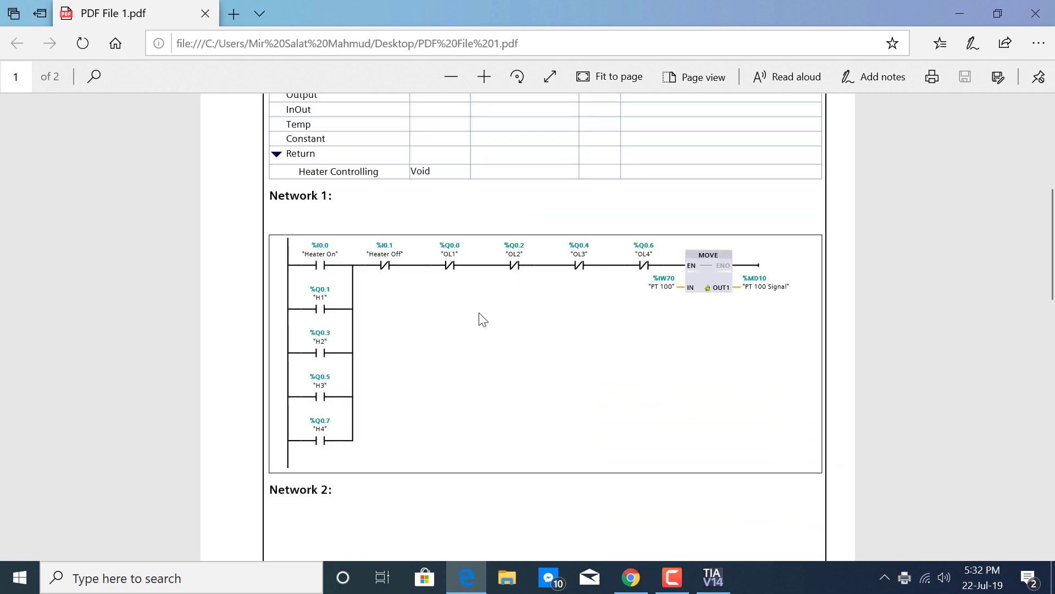
{"action": "scroll", "coordinate": [406, 312], "scroll_direction": "down", "scroll_amount": 1}
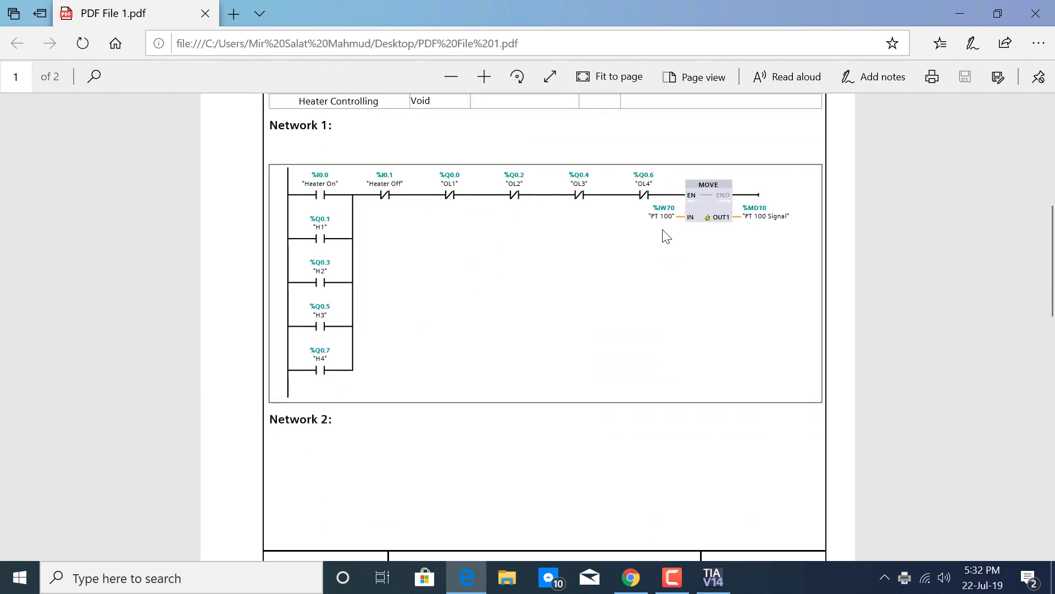
{"action": "scroll", "coordinate": [349, 388], "scroll_direction": "down", "scroll_amount": 1}
{"action": "scroll", "coordinate": [349, 392], "scroll_direction": "down", "scroll_amount": 1}
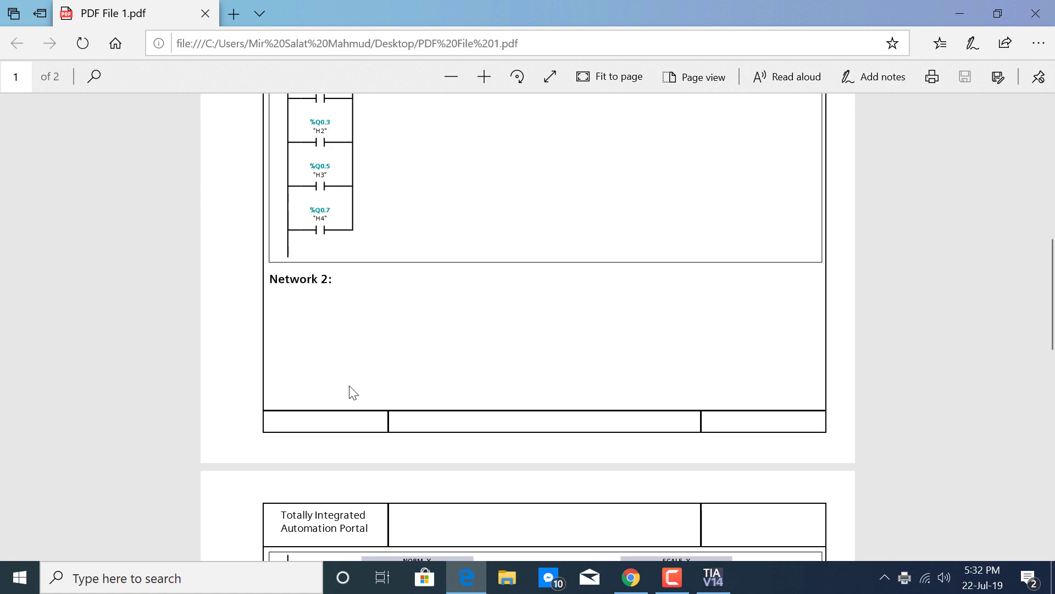
{"action": "scroll", "coordinate": [349, 392], "scroll_direction": "down", "scroll_amount": 3}
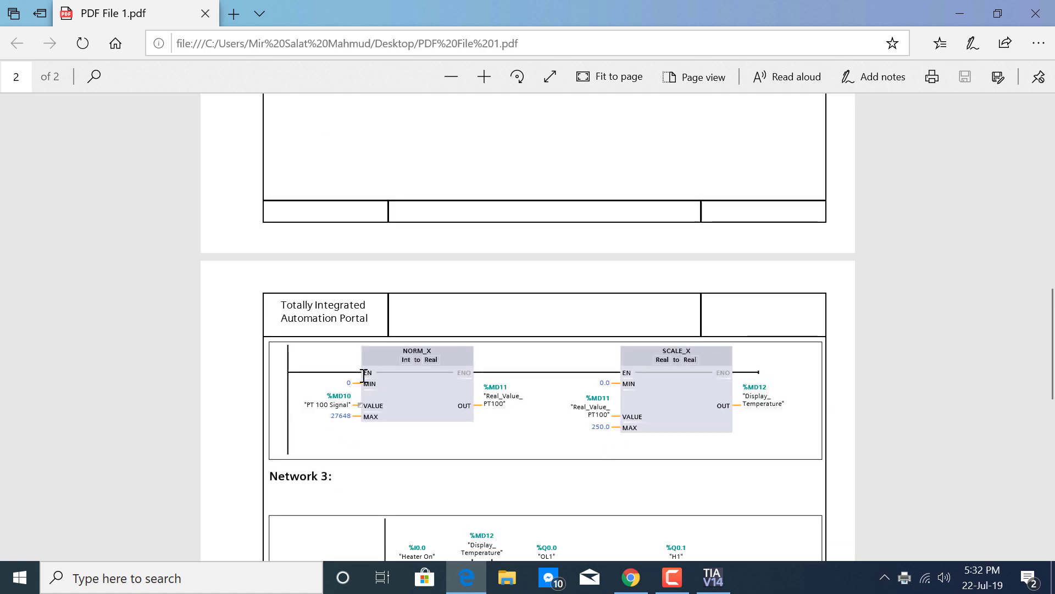
{"action": "scroll", "coordinate": [769, 395], "scroll_direction": "down", "scroll_amount": 4}
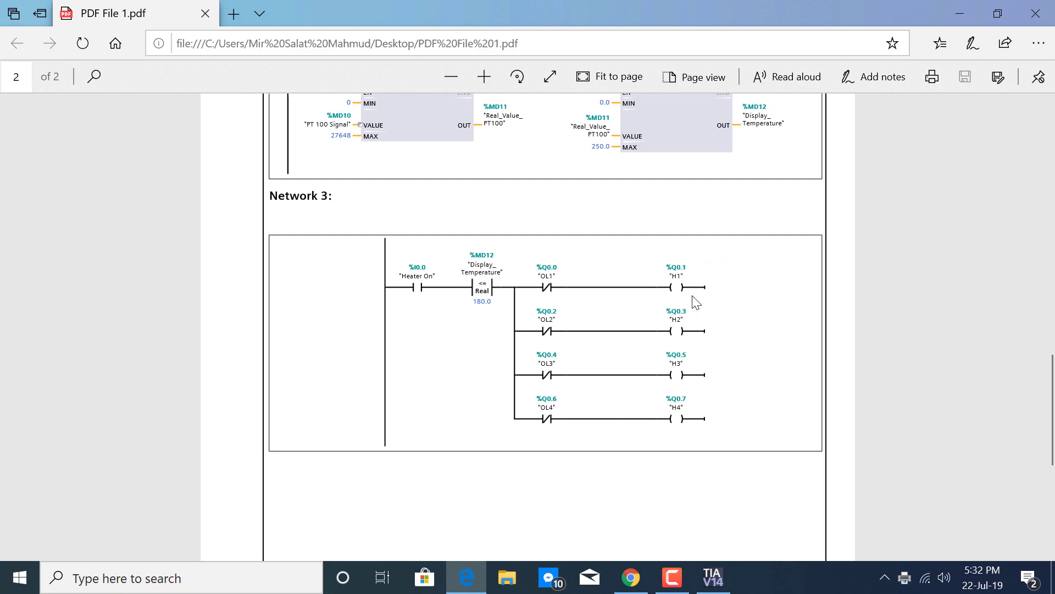
{"action": "scroll", "coordinate": [697, 310], "scroll_direction": "down", "scroll_amount": 2}
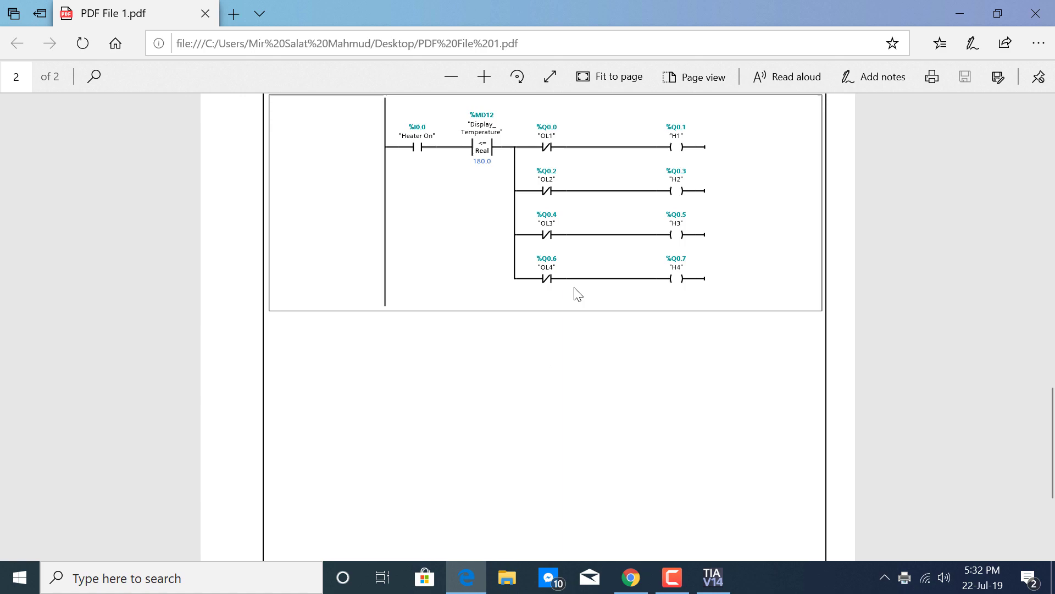
{"action": "scroll", "coordinate": [624, 330], "scroll_direction": "down", "scroll_amount": 3}
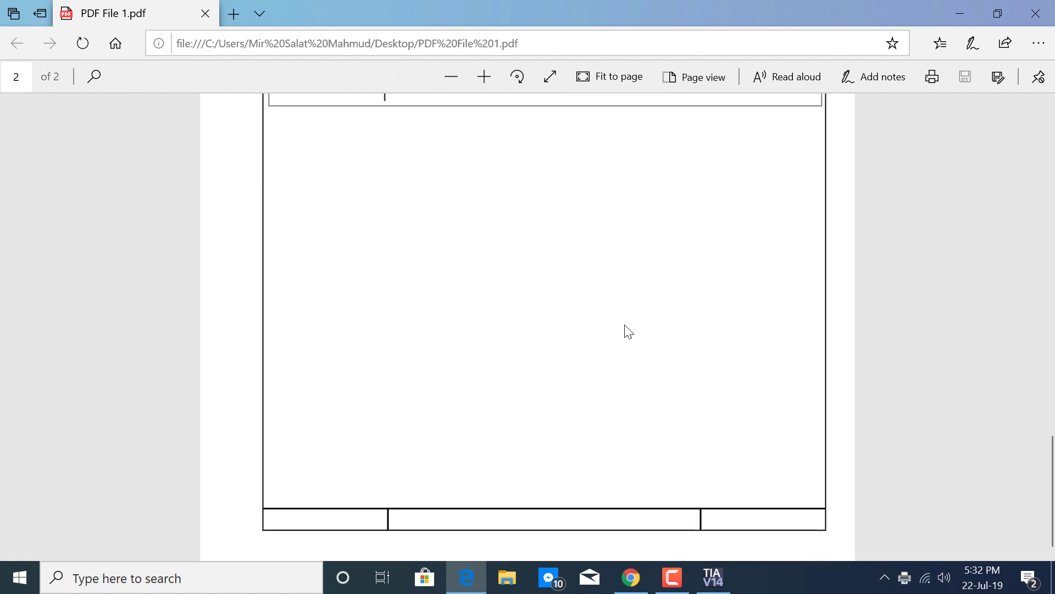
{"action": "scroll", "coordinate": [625, 331], "scroll_direction": "up", "scroll_amount": 3}
{"action": "scroll", "coordinate": [625, 332], "scroll_direction": "up", "scroll_amount": 5}
{"action": "scroll", "coordinate": [631, 305], "scroll_direction": "up", "scroll_amount": 5}
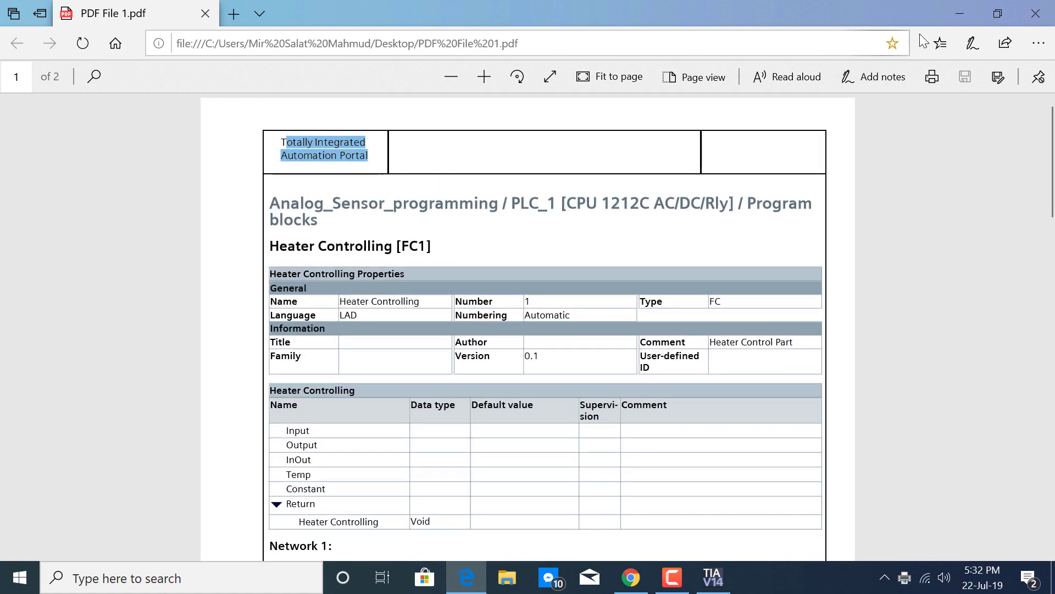
Close the PDF viewer and print only the selected Network 1 of FC1 to PDF
{"action": "left_click", "coordinate": [1036, 13]}
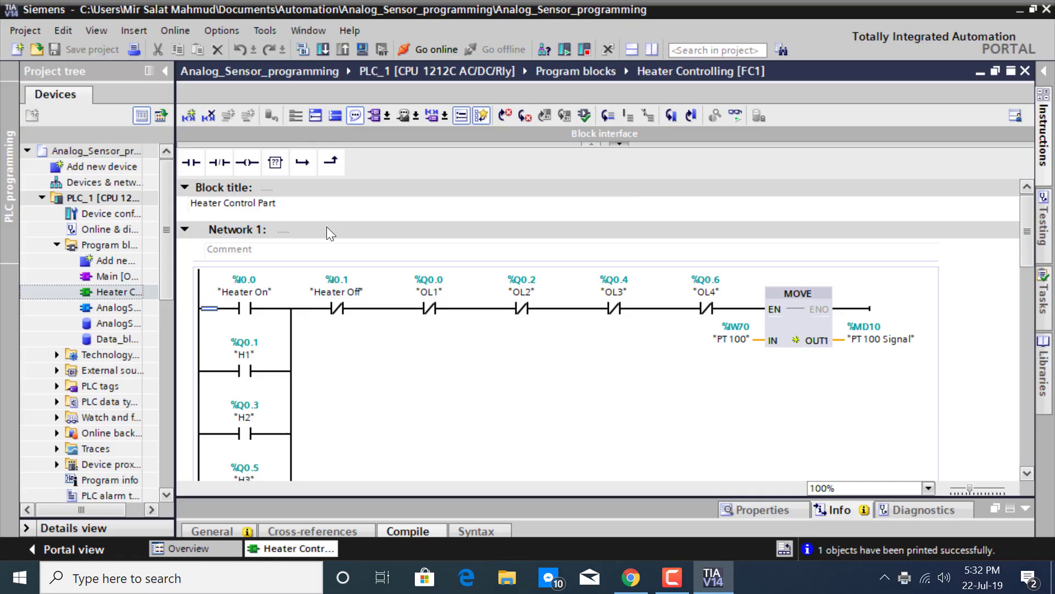
{"action": "key", "text": "ctrl+p"}
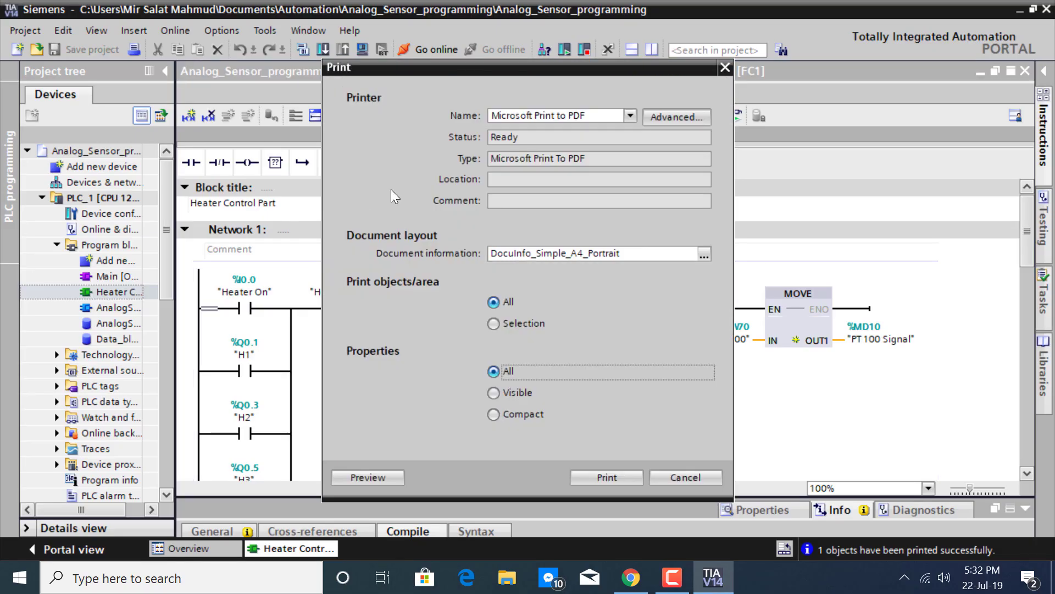
{"action": "left_click", "coordinate": [500, 325]}
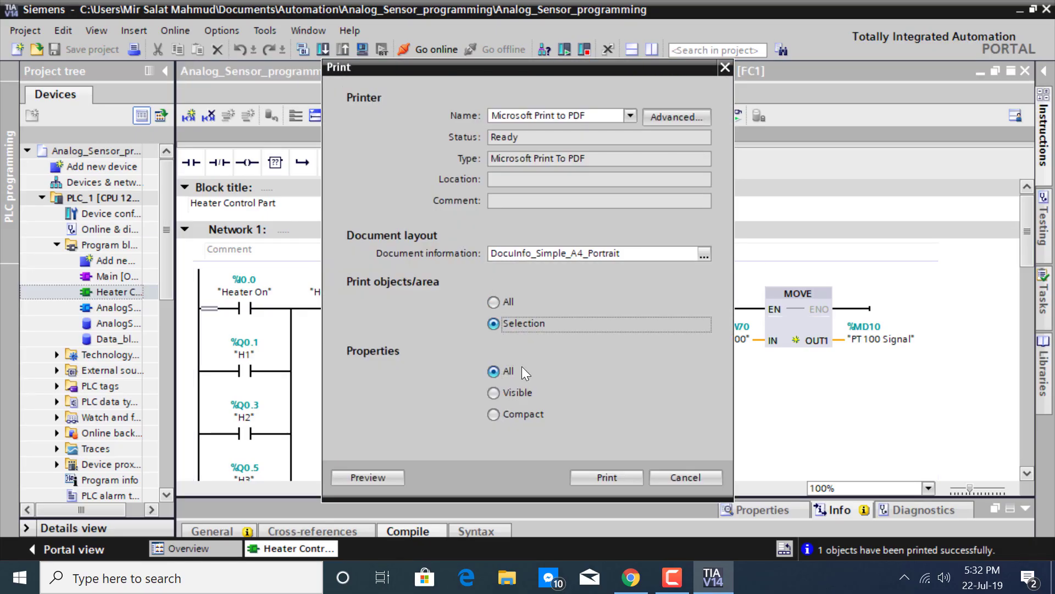
{"action": "left_click", "coordinate": [601, 478]}
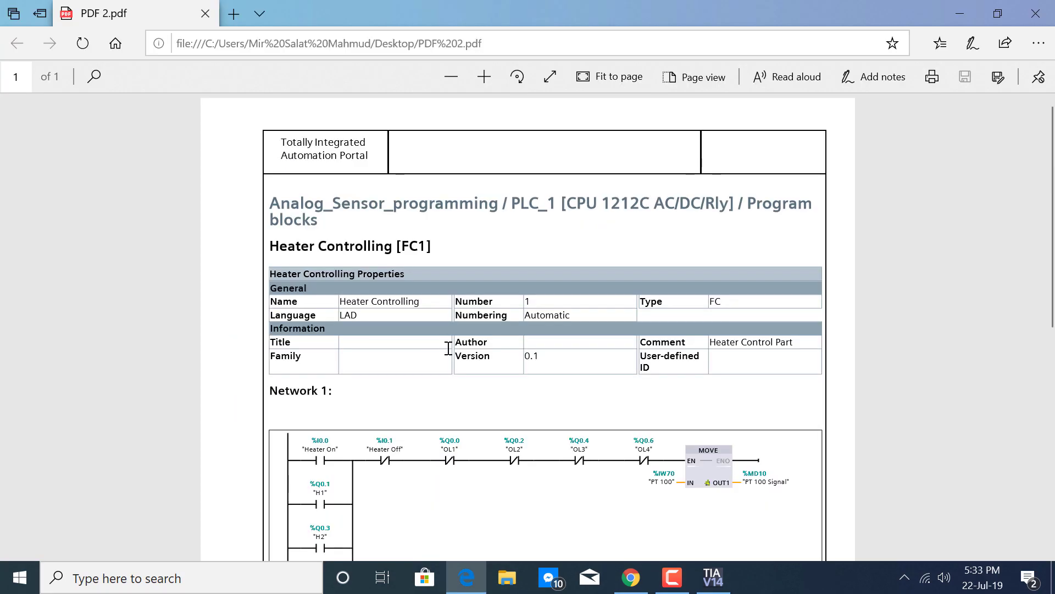
{"action": "scroll", "coordinate": [415, 385], "scroll_direction": "down", "scroll_amount": 3}
{"action": "scroll", "coordinate": [417, 397], "scroll_direction": "down", "scroll_amount": 3}
{"action": "scroll", "coordinate": [405, 331], "scroll_direction": "up", "scroll_amount": 4}
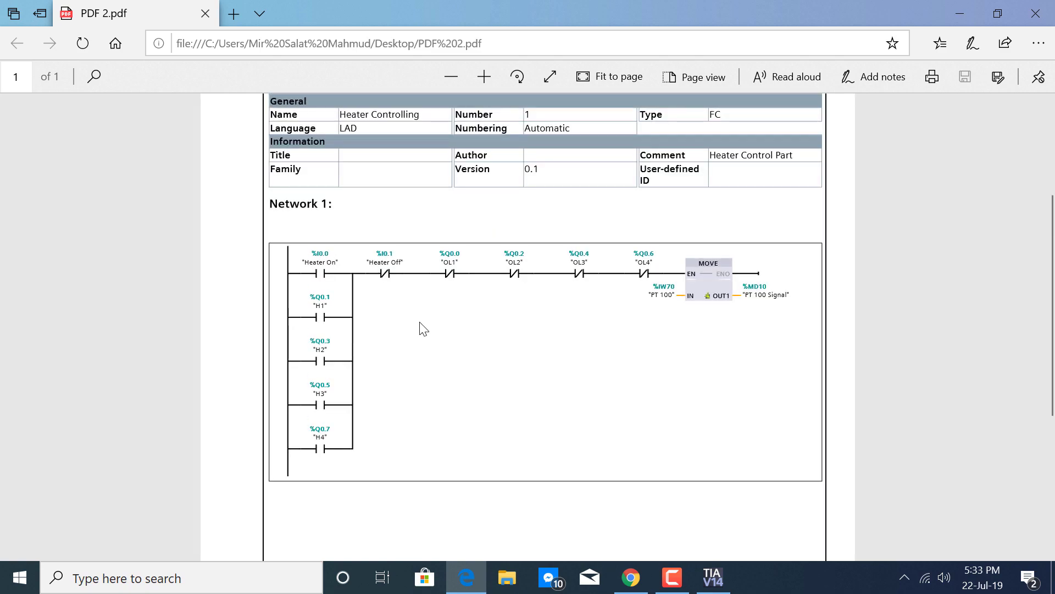
{"action": "scroll", "coordinate": [462, 356], "scroll_direction": "down", "scroll_amount": 3}
{"action": "scroll", "coordinate": [478, 354], "scroll_direction": "up", "scroll_amount": 3}
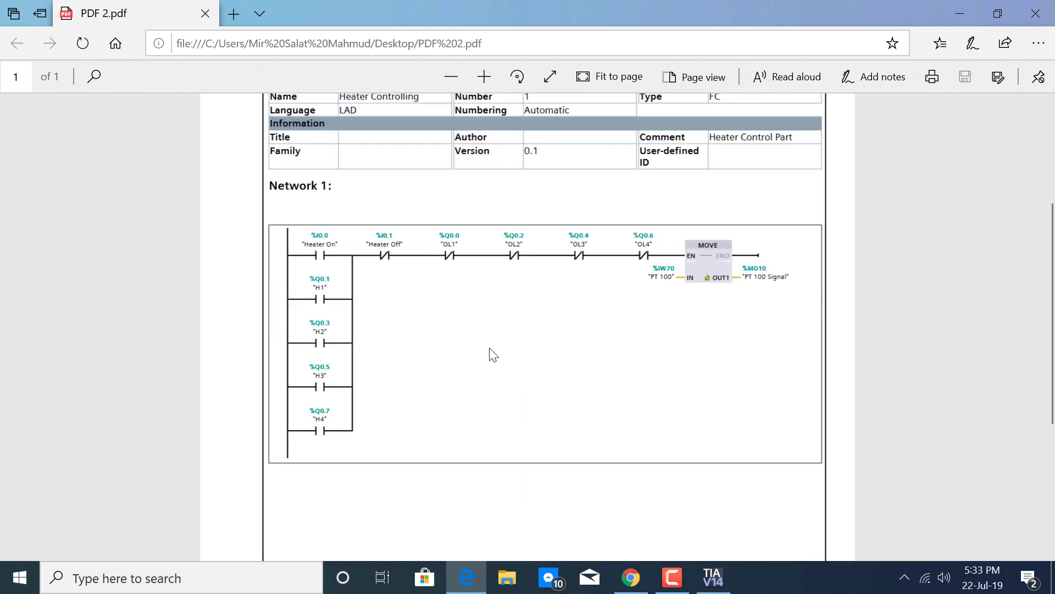
{"action": "scroll", "coordinate": [490, 354], "scroll_direction": "up", "scroll_amount": 2}
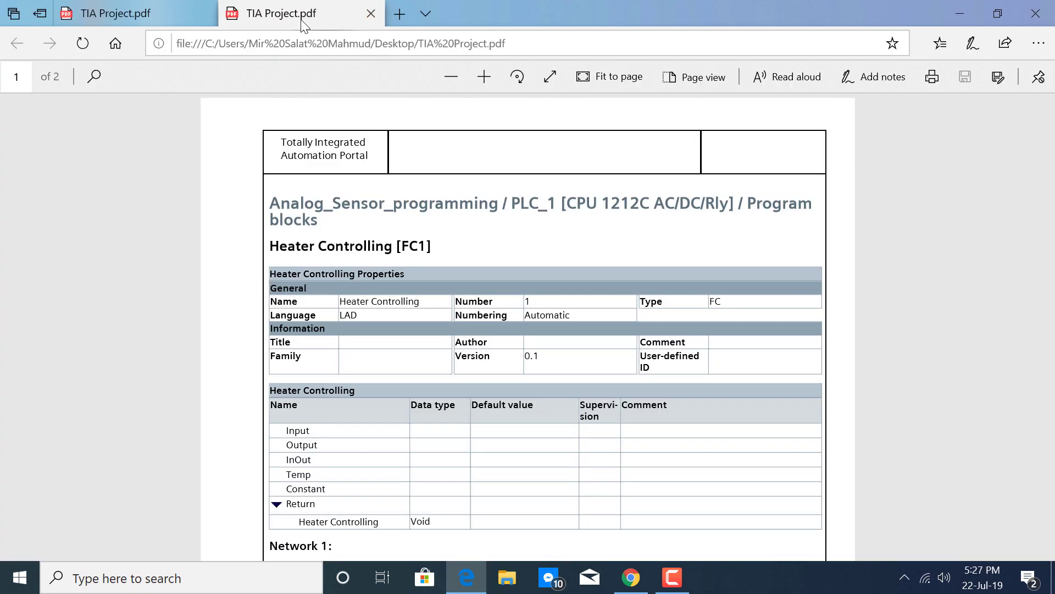
{"action": "scroll", "coordinate": [468, 289], "scroll_direction": "down", "scroll_amount": 3}
{"action": "scroll", "coordinate": [471, 330], "scroll_direction": "down", "scroll_amount": 3}
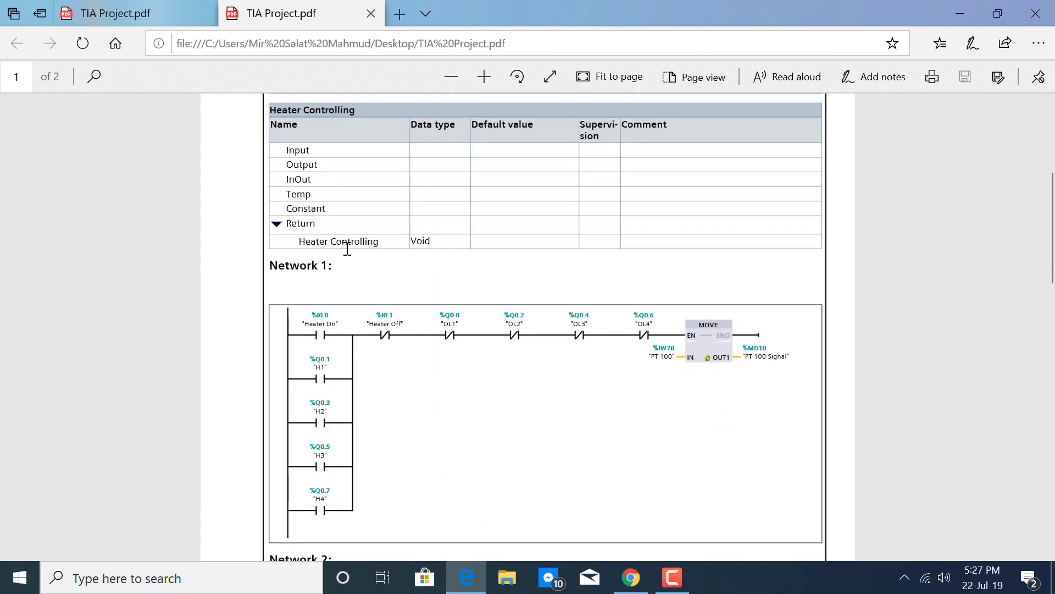
{"action": "scroll", "coordinate": [404, 318], "scroll_direction": "down", "scroll_amount": 1}
{"action": "scroll", "coordinate": [368, 361], "scroll_direction": "down", "scroll_amount": 2}
{"action": "scroll", "coordinate": [365, 366], "scroll_direction": "down", "scroll_amount": 3}
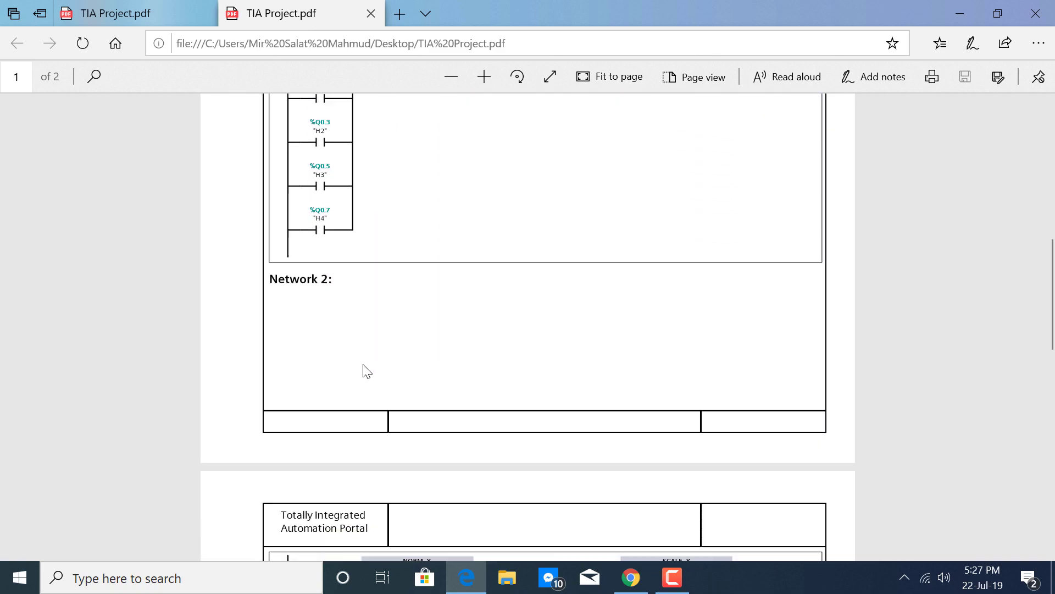
{"action": "scroll", "coordinate": [366, 370], "scroll_direction": "down", "scroll_amount": 3}
{"action": "scroll", "coordinate": [380, 375], "scroll_direction": "down", "scroll_amount": 3}
{"action": "scroll", "coordinate": [401, 377], "scroll_direction": "down", "scroll_amount": 3}
{"action": "scroll", "coordinate": [502, 395], "scroll_direction": "down", "scroll_amount": 4}
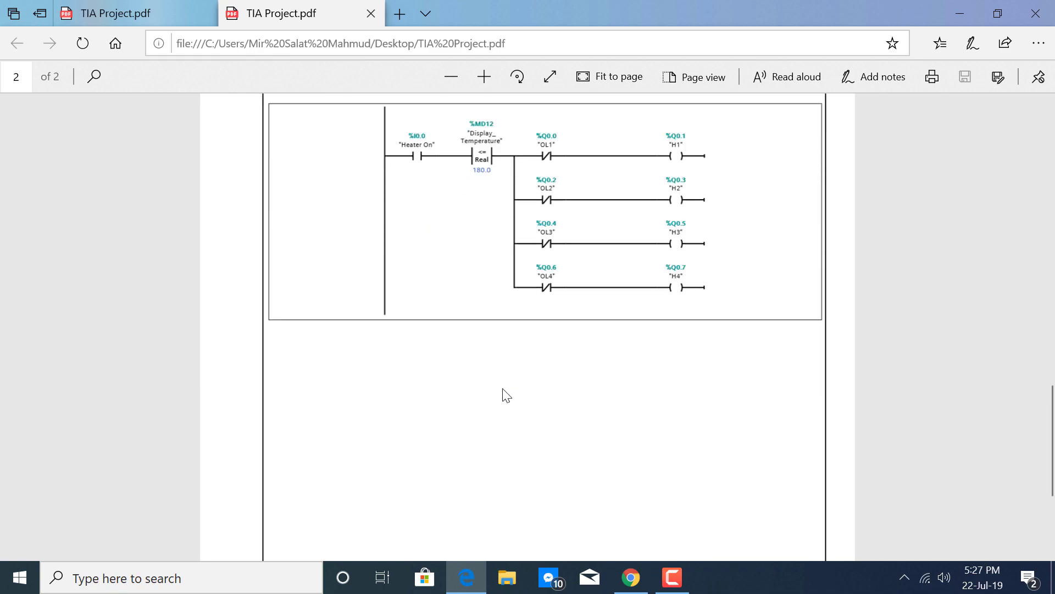
{"action": "scroll", "coordinate": [505, 400], "scroll_direction": "down", "scroll_amount": 4}
{"action": "scroll", "coordinate": [503, 396], "scroll_direction": "up", "scroll_amount": 3}
{"action": "scroll", "coordinate": [503, 400], "scroll_direction": "up", "scroll_amount": 5}
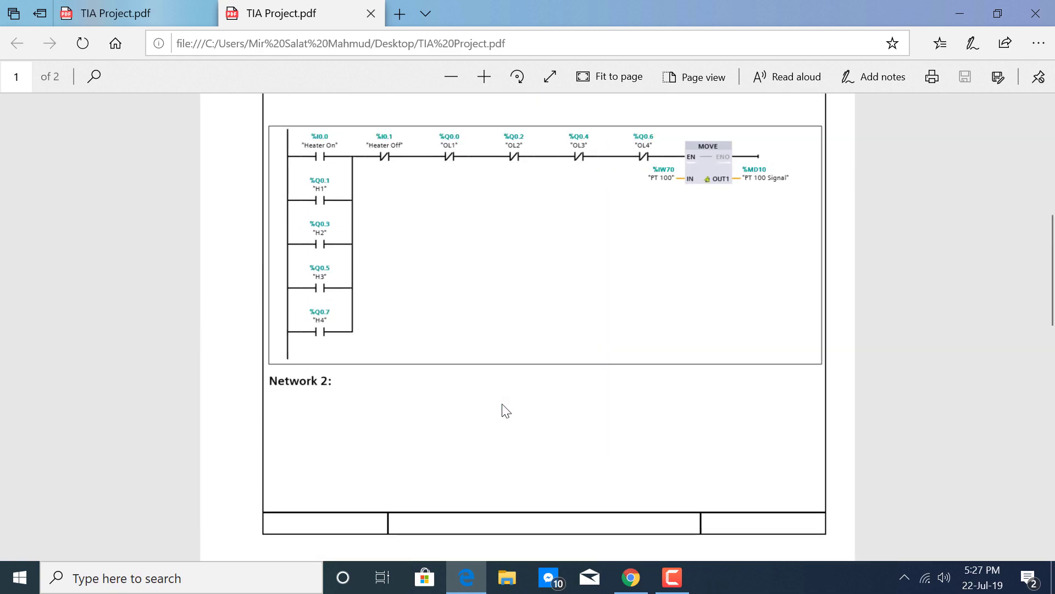
{"action": "scroll", "coordinate": [504, 403], "scroll_direction": "up", "scroll_amount": 3}
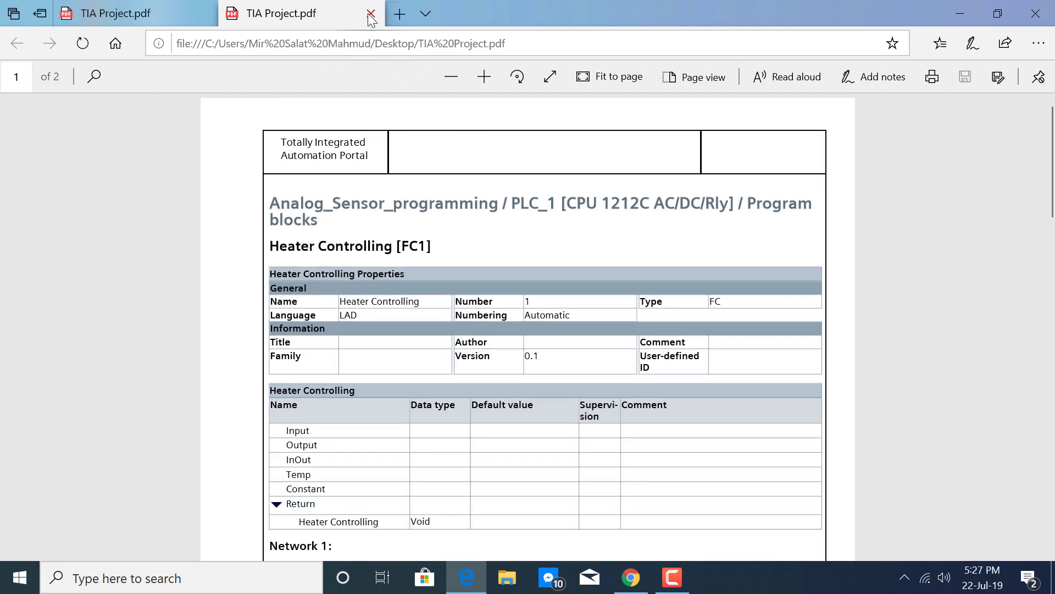
Close the duplicate TIA Project.pdf tab in Edge
{"action": "left_click", "coordinate": [370, 13]}
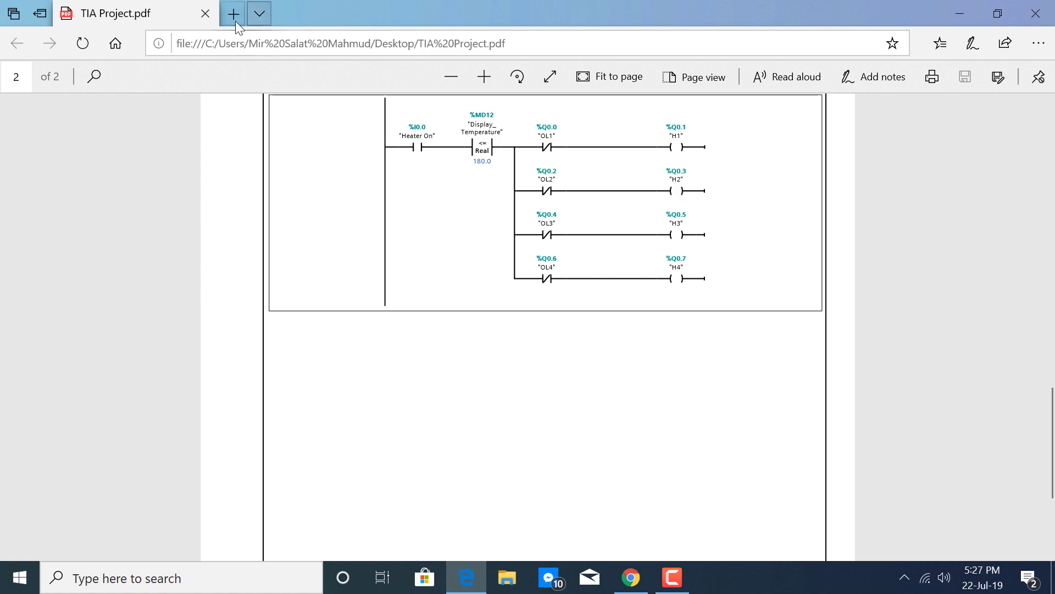